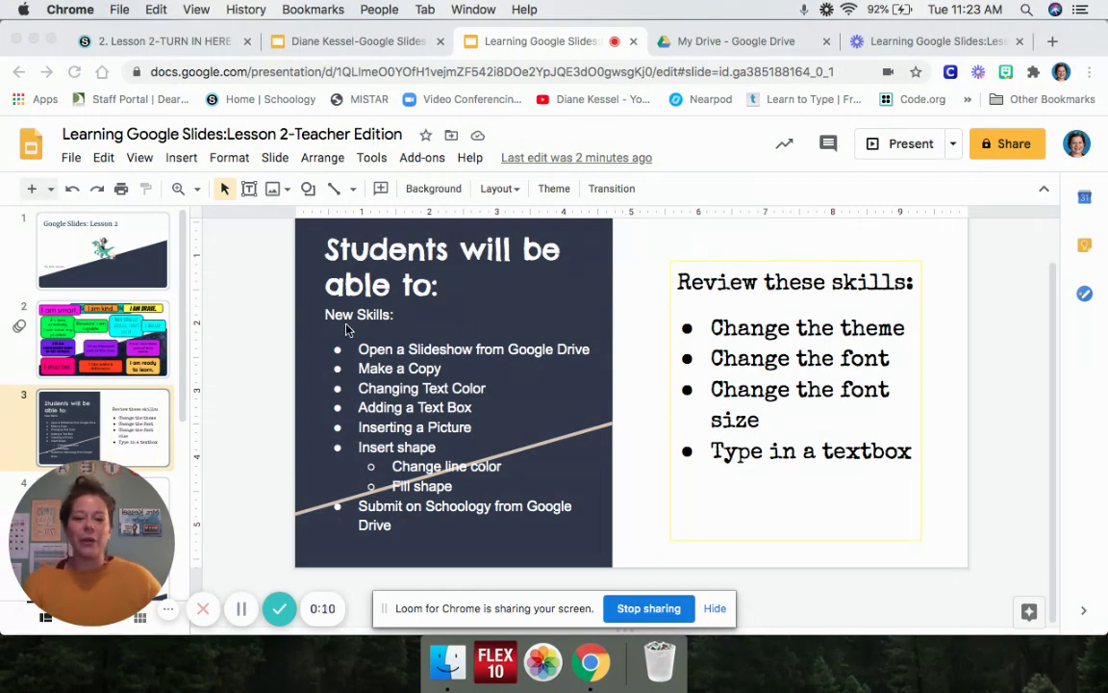
Walk through the New Skills list on the slide, ending at the Schoology skill
left_click(378, 355)
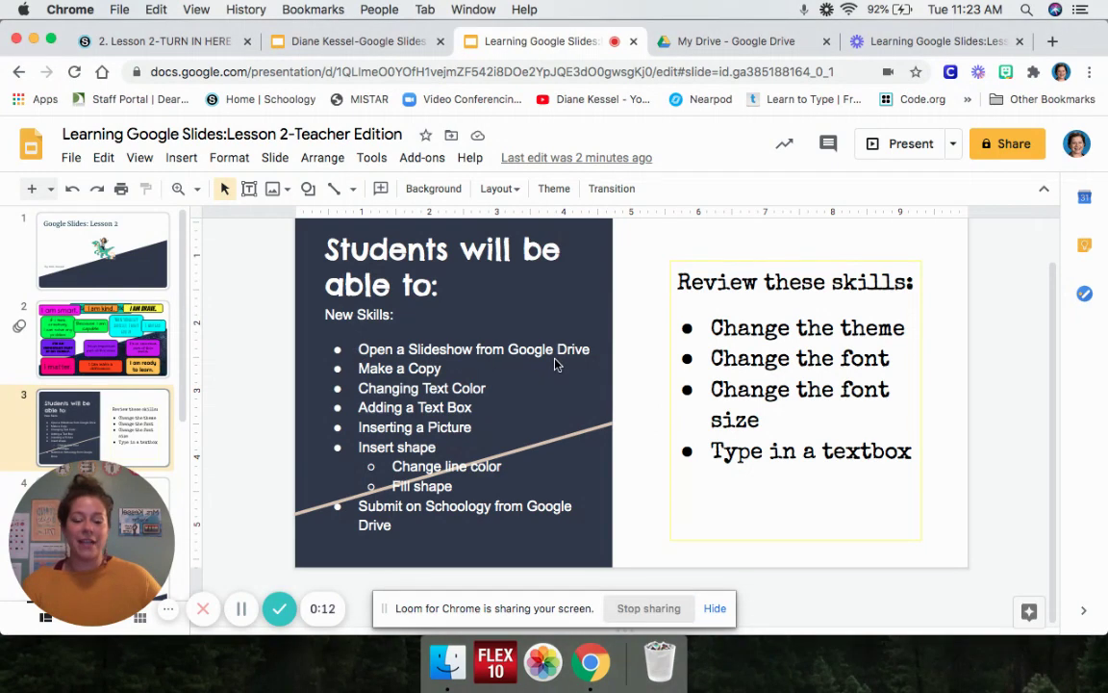
left_click(447, 368)
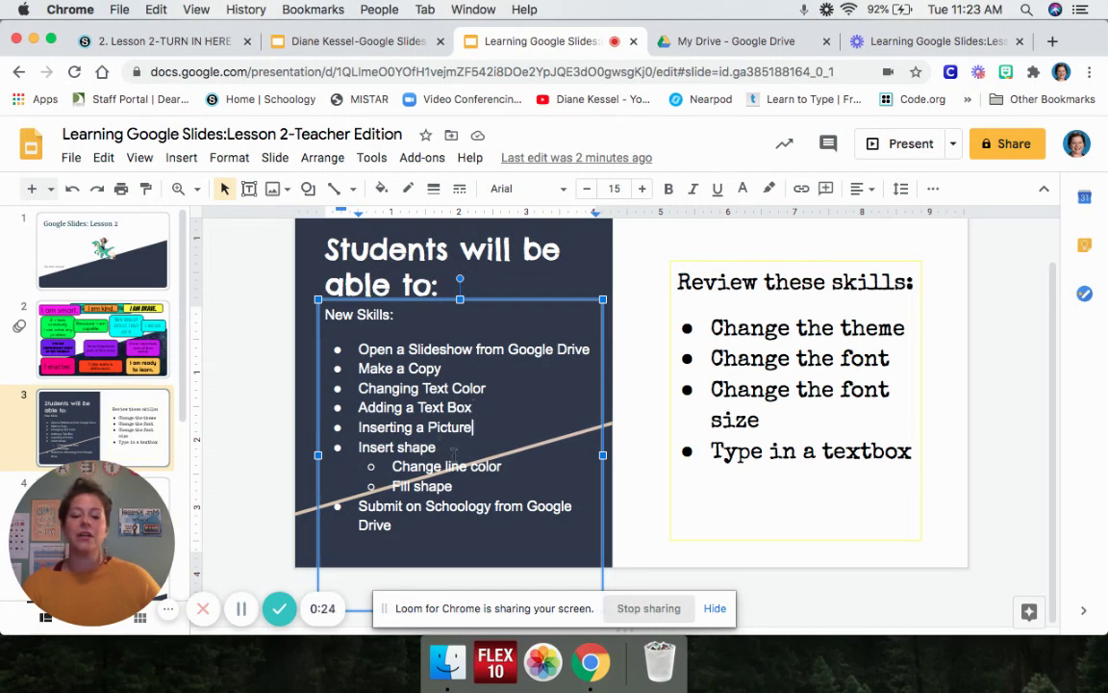
left_click(458, 520)
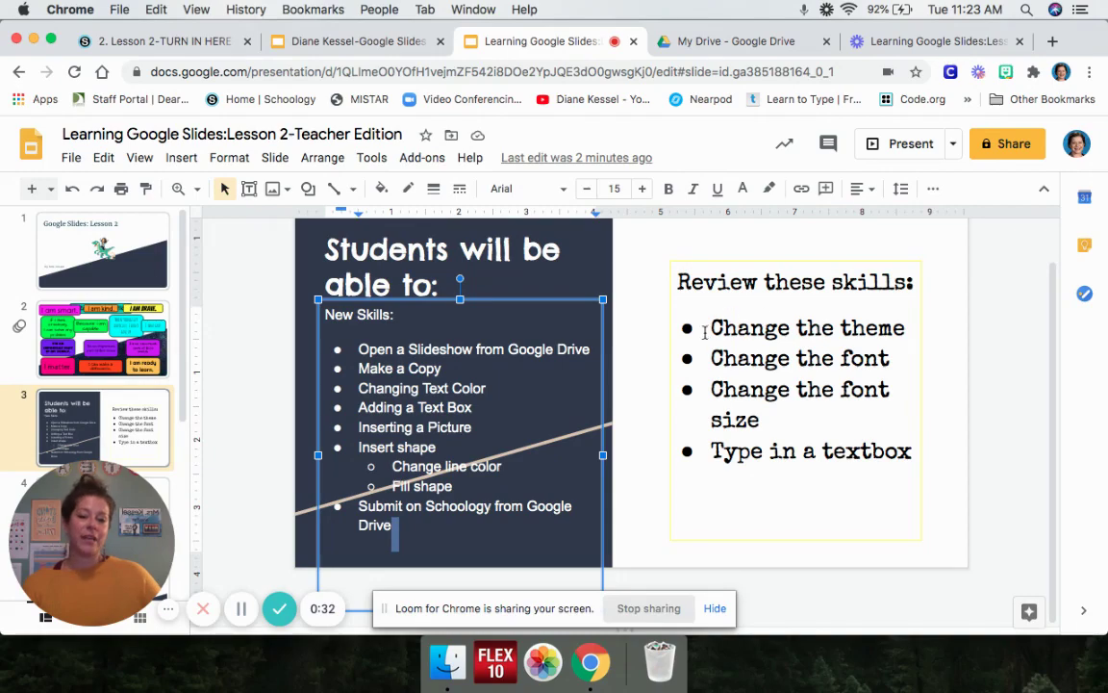
Highlight the theme, font, font size and Type in a textbox review skills
left_click_drag(708, 328, 905, 327)
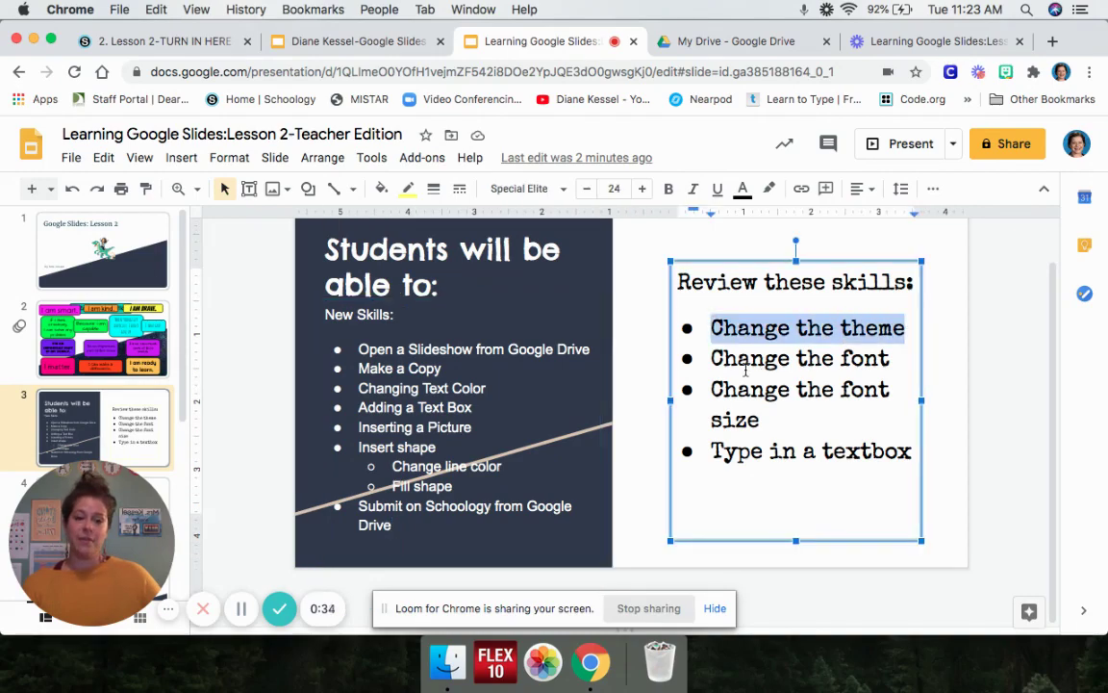
left_click_drag(711, 359, 905, 362)
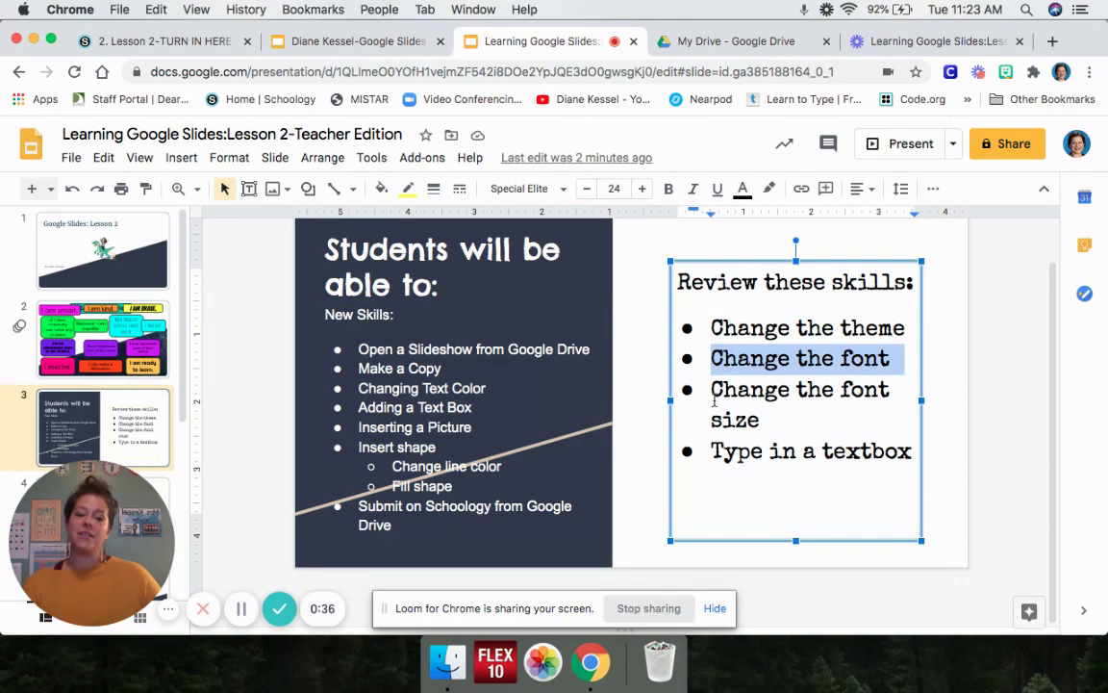
left_click_drag(711, 390, 909, 411)
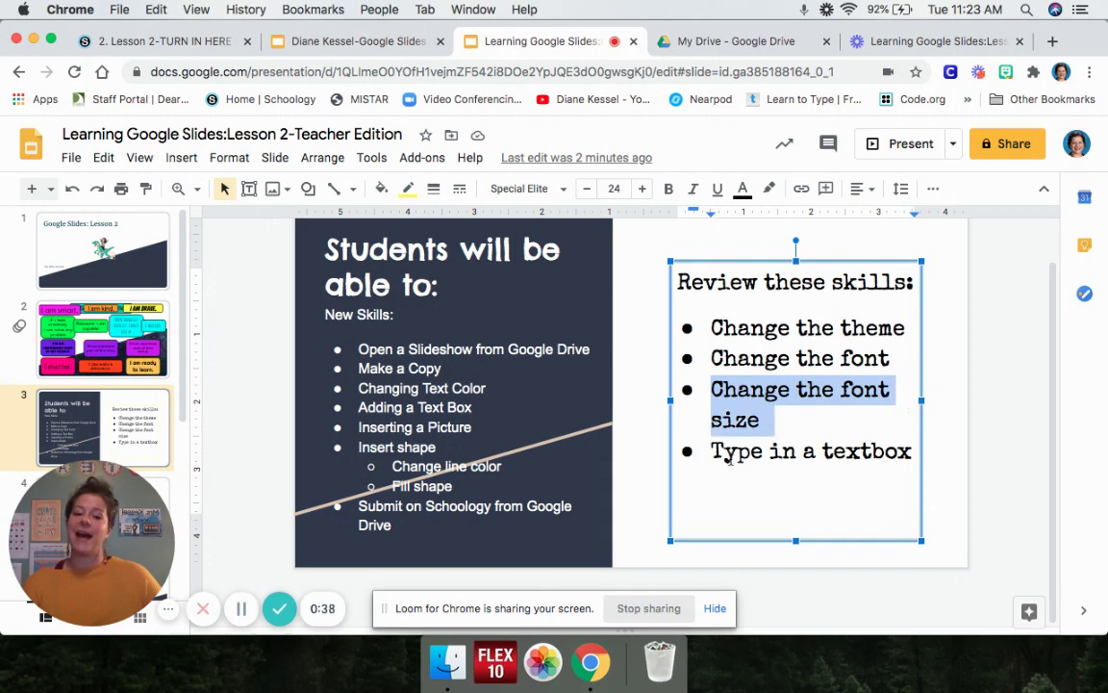
left_click_drag(713, 452, 930, 466)
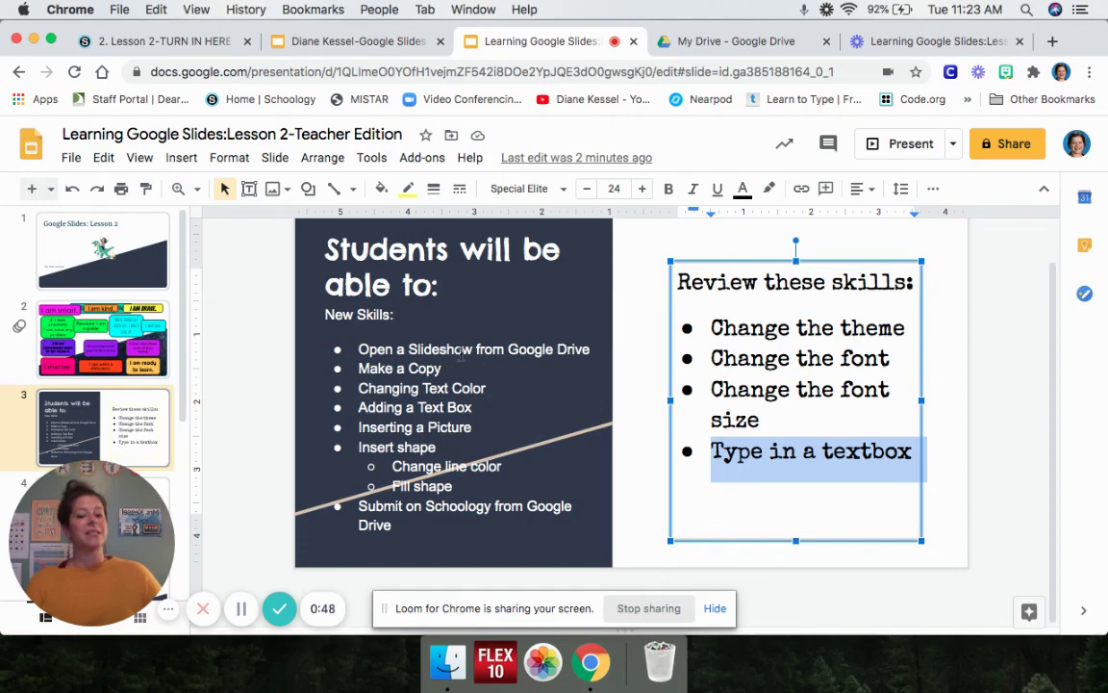
Bring up the New Skills box options, dismiss them, and highlight the first two new skills
right_click(438, 525)
left_click(394, 231)
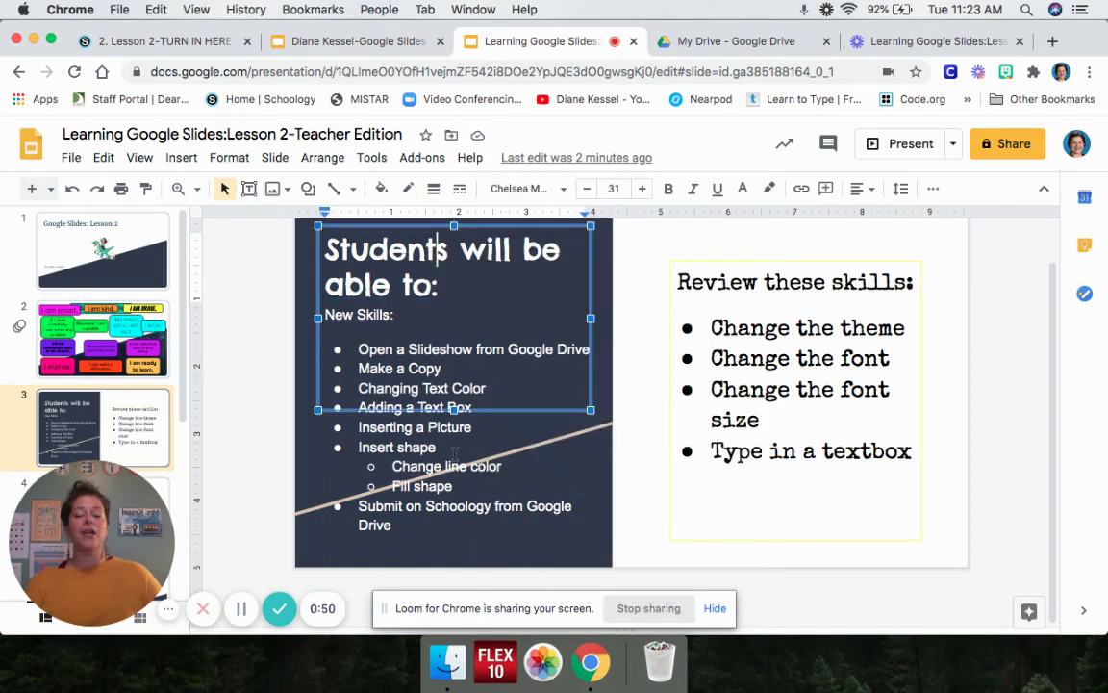
left_click(540, 507)
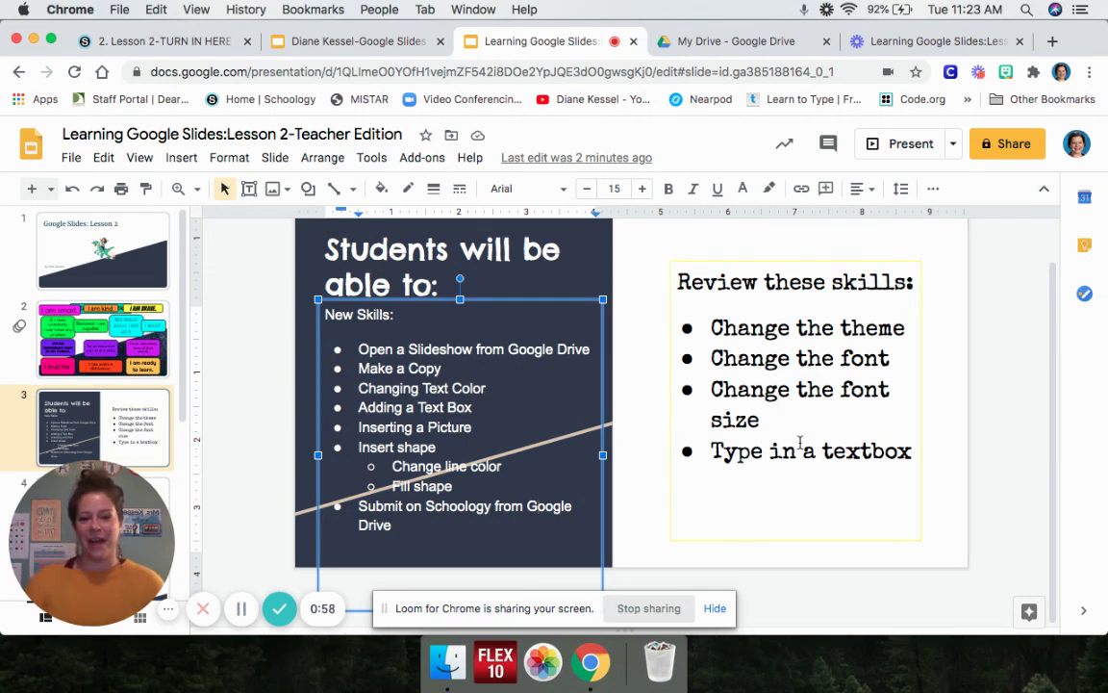
left_click_drag(358, 349, 594, 352)
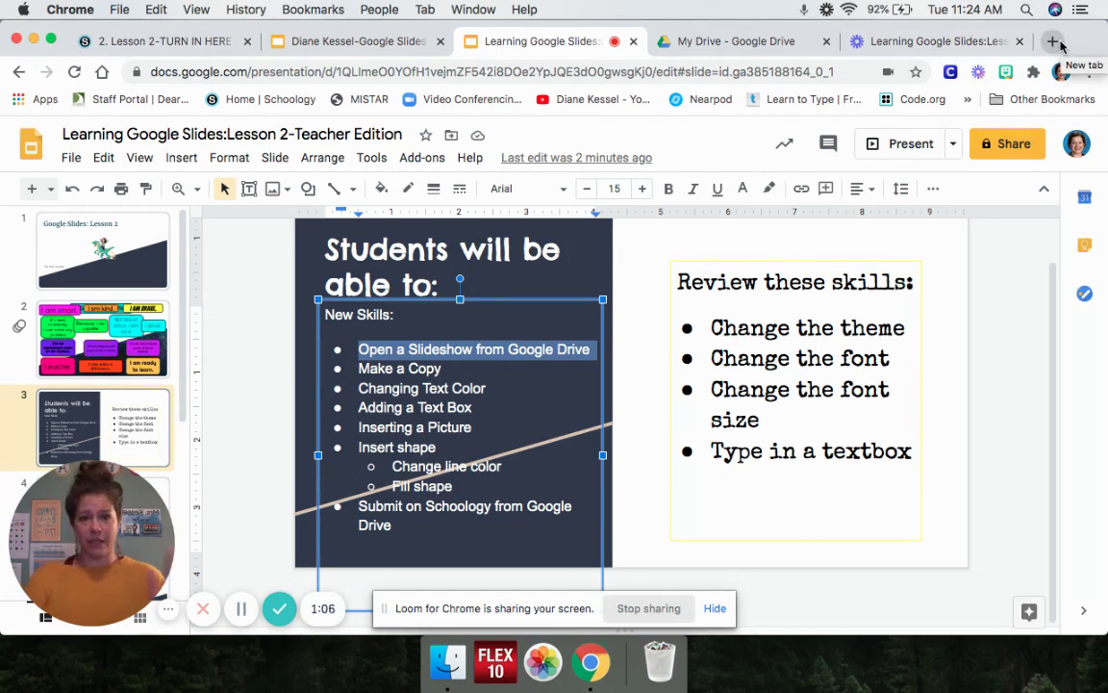
Open a new Chrome tab, view the Google apps grid and My Drive, then return to New Tab
left_click(1056, 41)
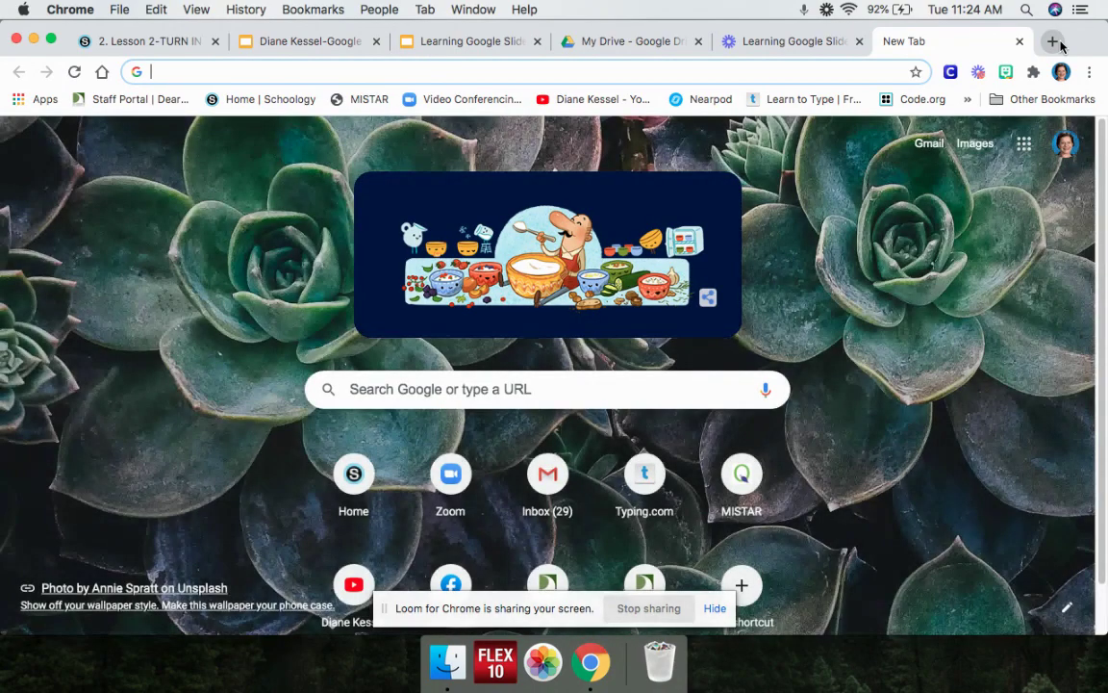
left_click(1029, 154)
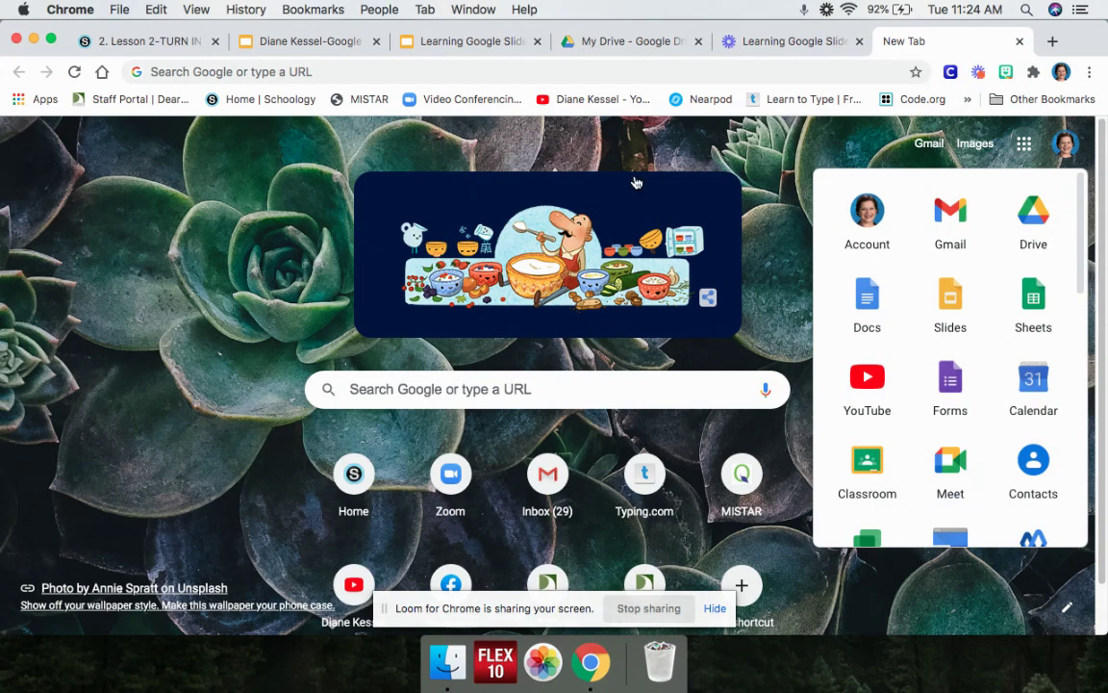
left_click(580, 42)
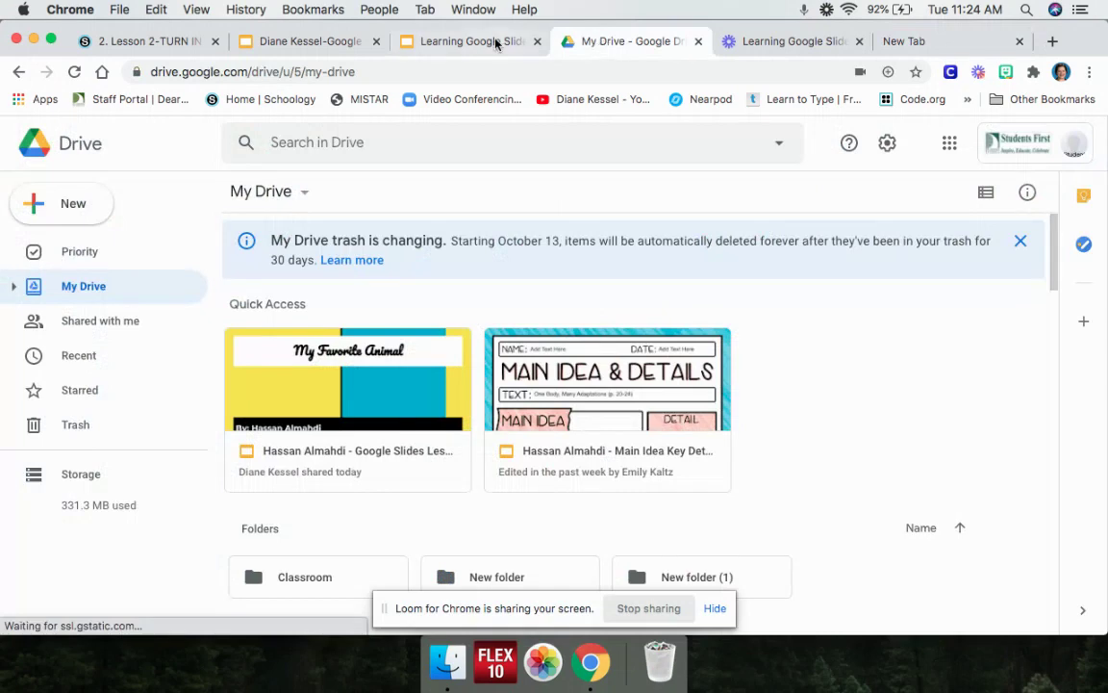
left_click(929, 44)
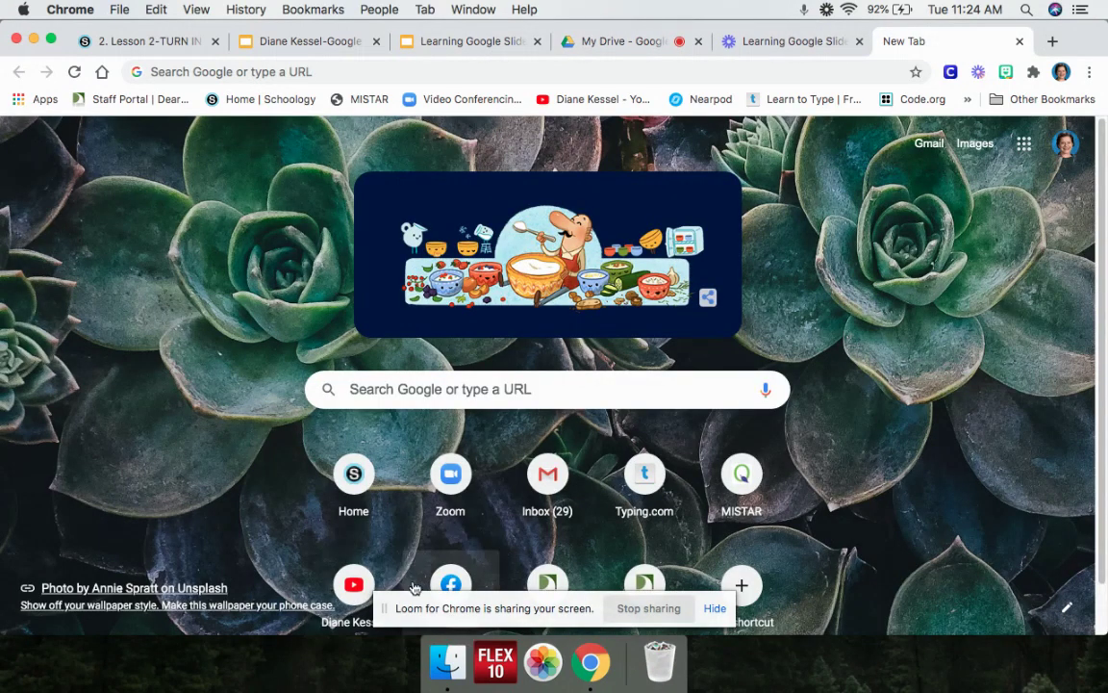
Go from the district Home page to the Student Portal, then to Google Drive/Docs Login
left_click(102, 75)
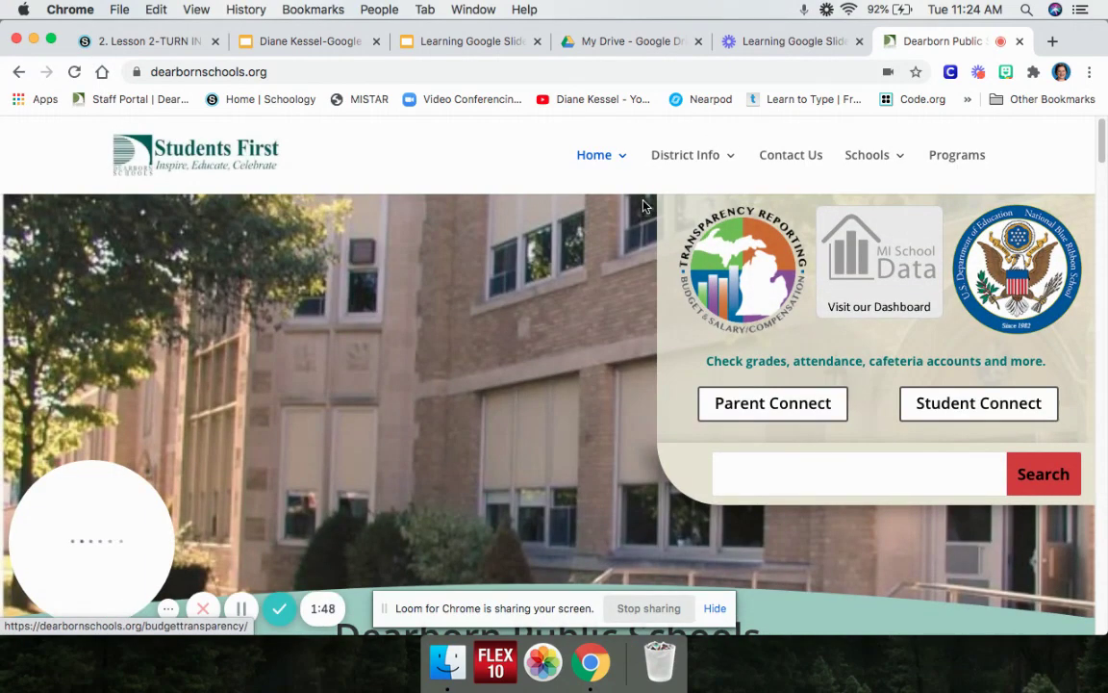
scroll(639, 363, "down", 5)
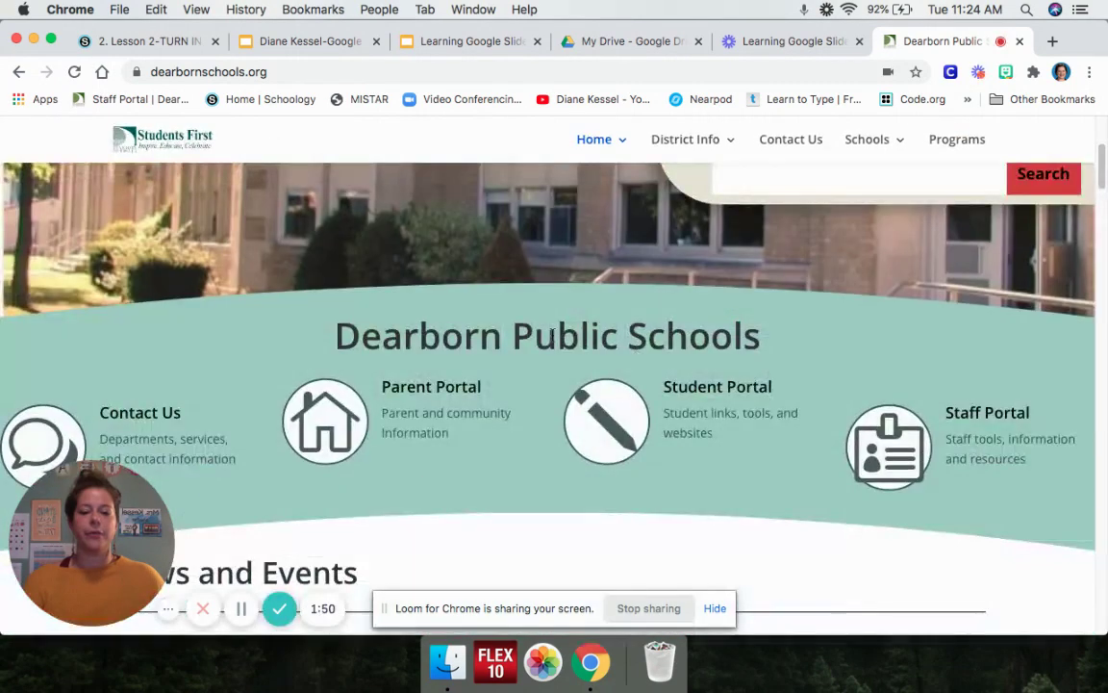
left_click(621, 421)
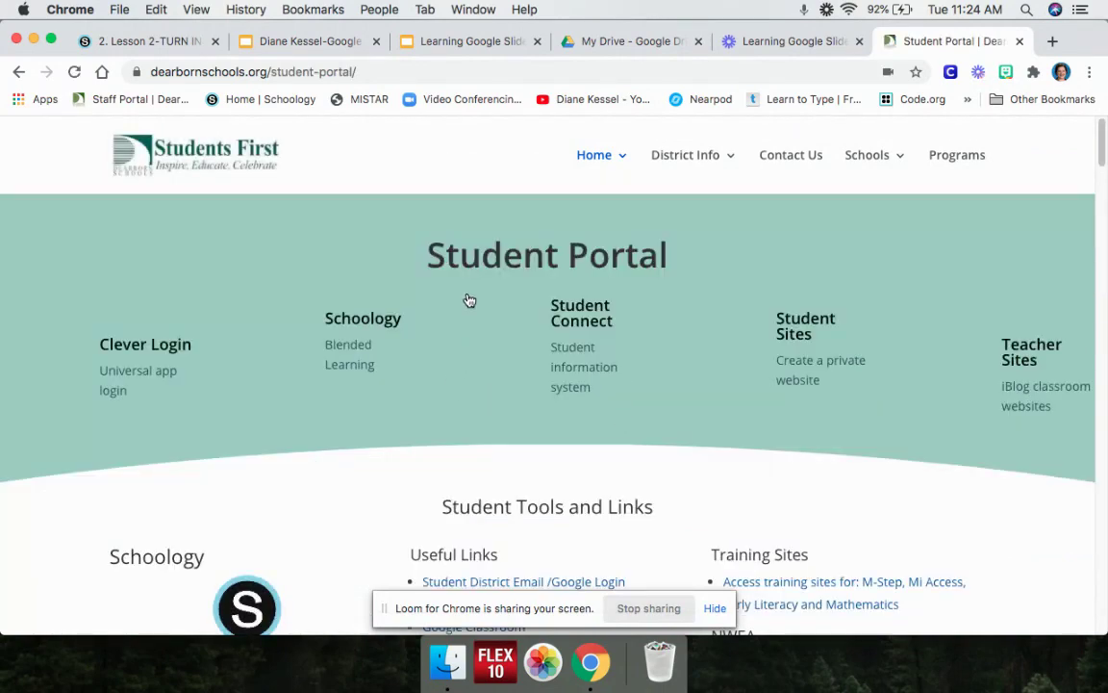
scroll(470, 280, "down", 4)
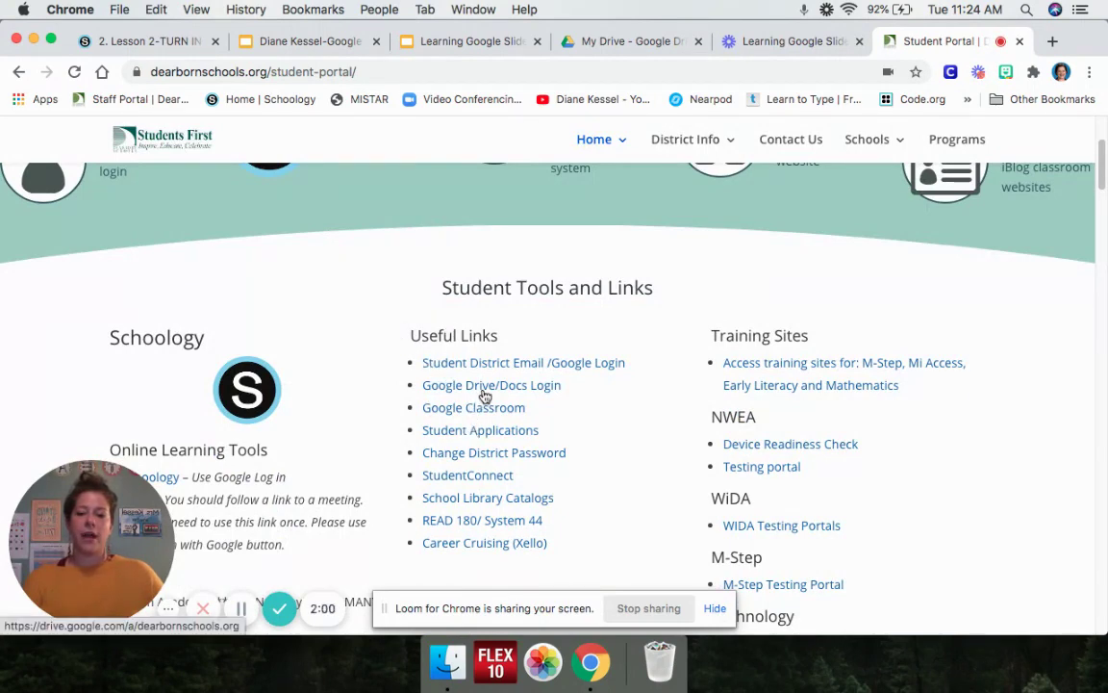
left_click(484, 385)
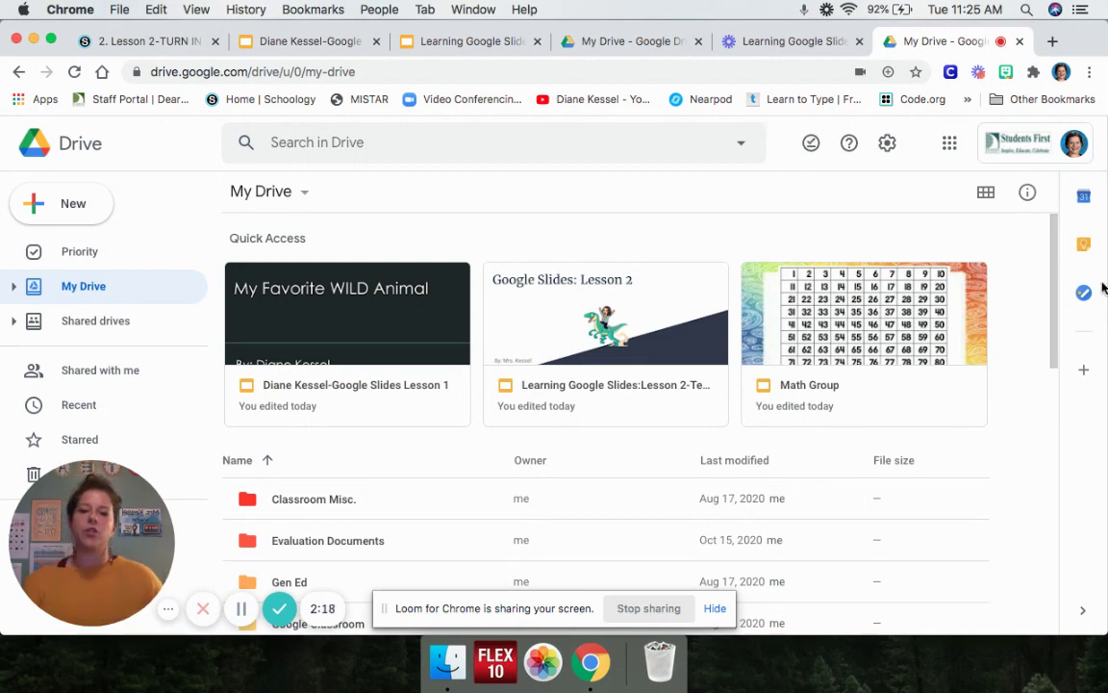
Add the student's school account from the Google account menu and sign in with it
left_click(1050, 147)
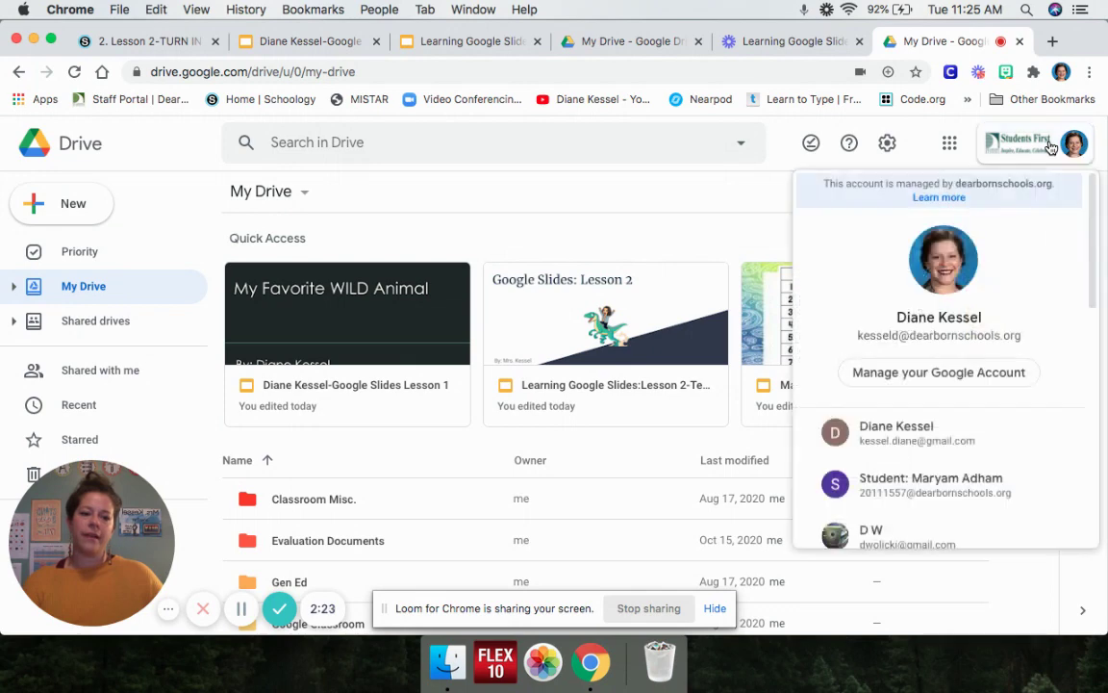
scroll(1013, 356, "down", 5)
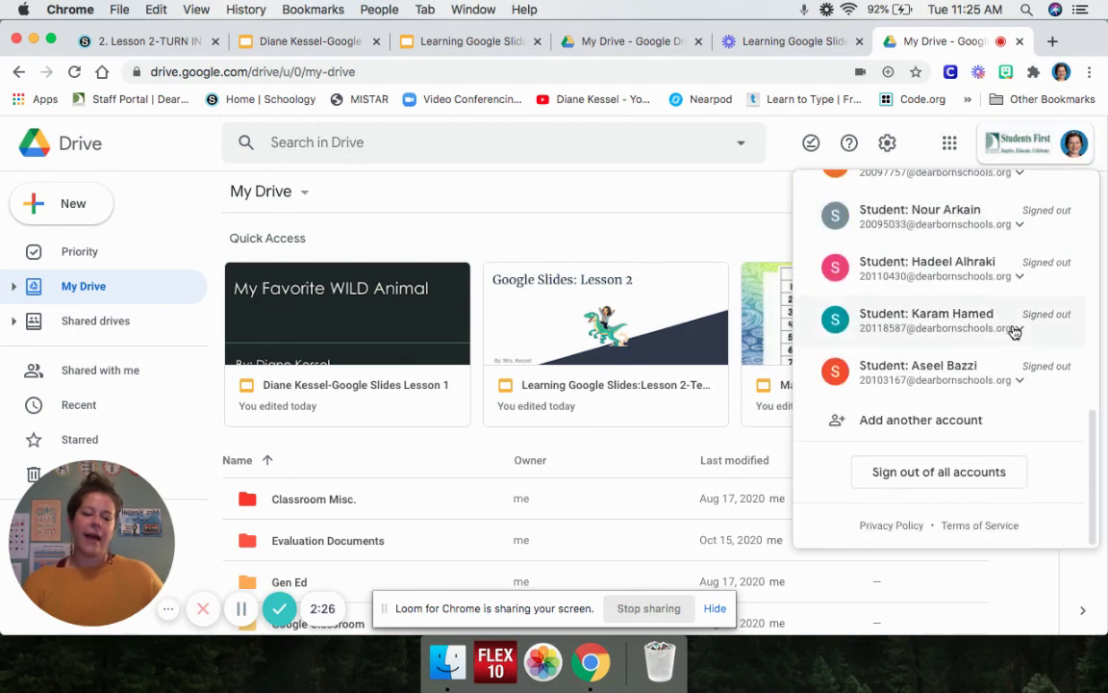
scroll(1012, 329, "up", 5)
scroll(1013, 332, "down", 3)
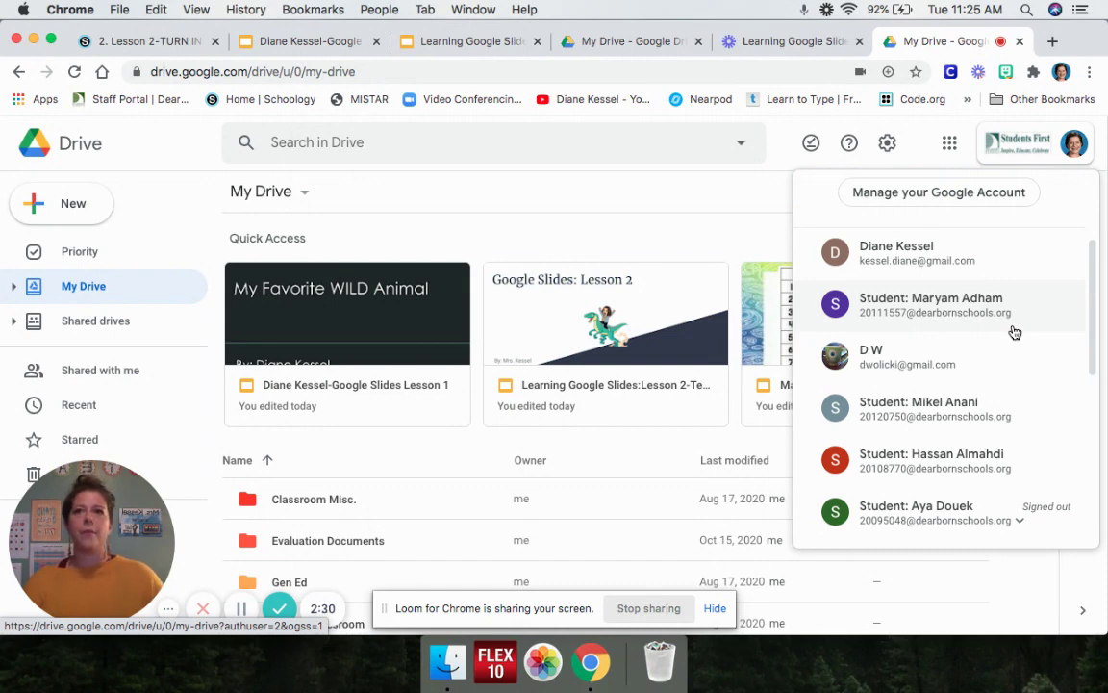
scroll(1040, 395, "down", 3)
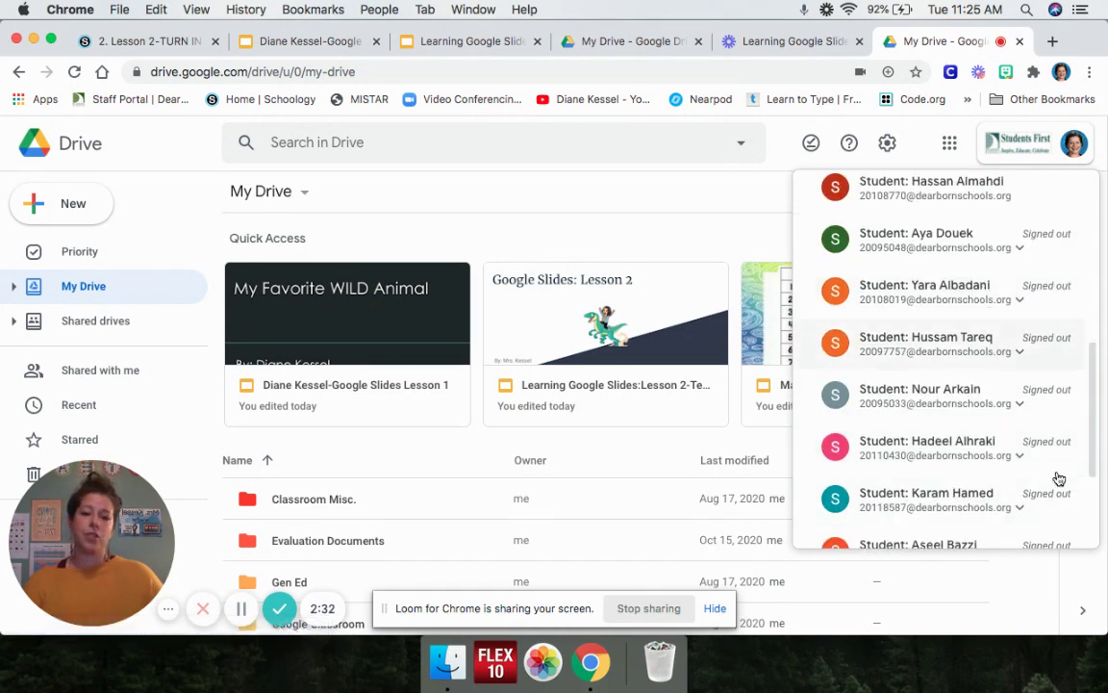
scroll(967, 288, "down", 3)
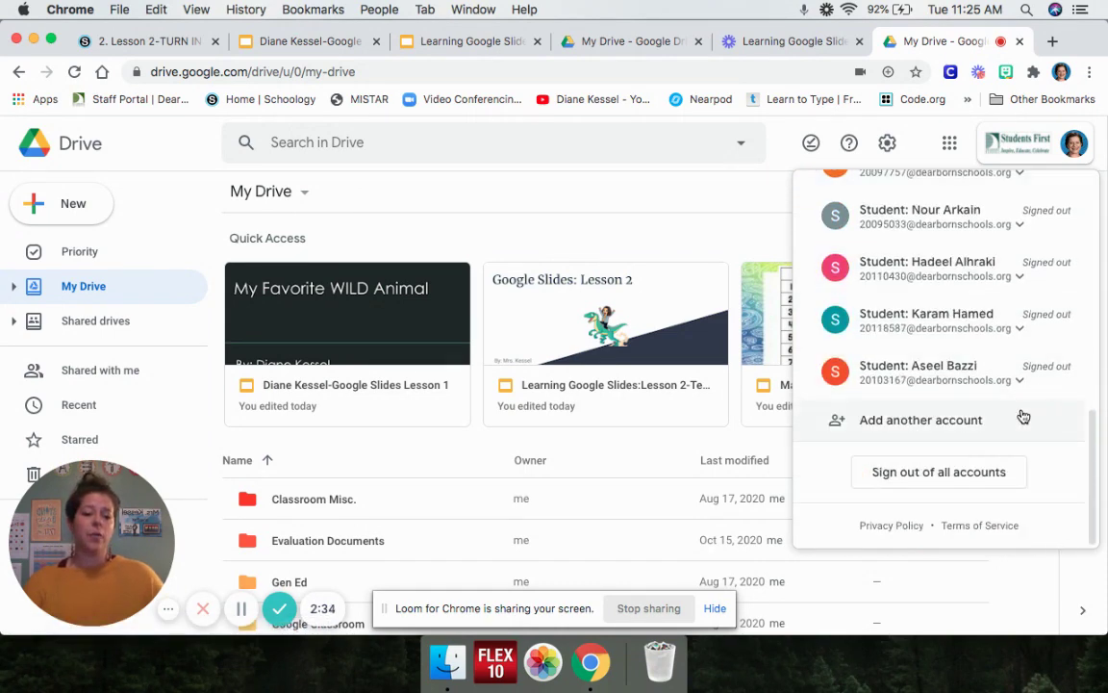
left_click(943, 425)
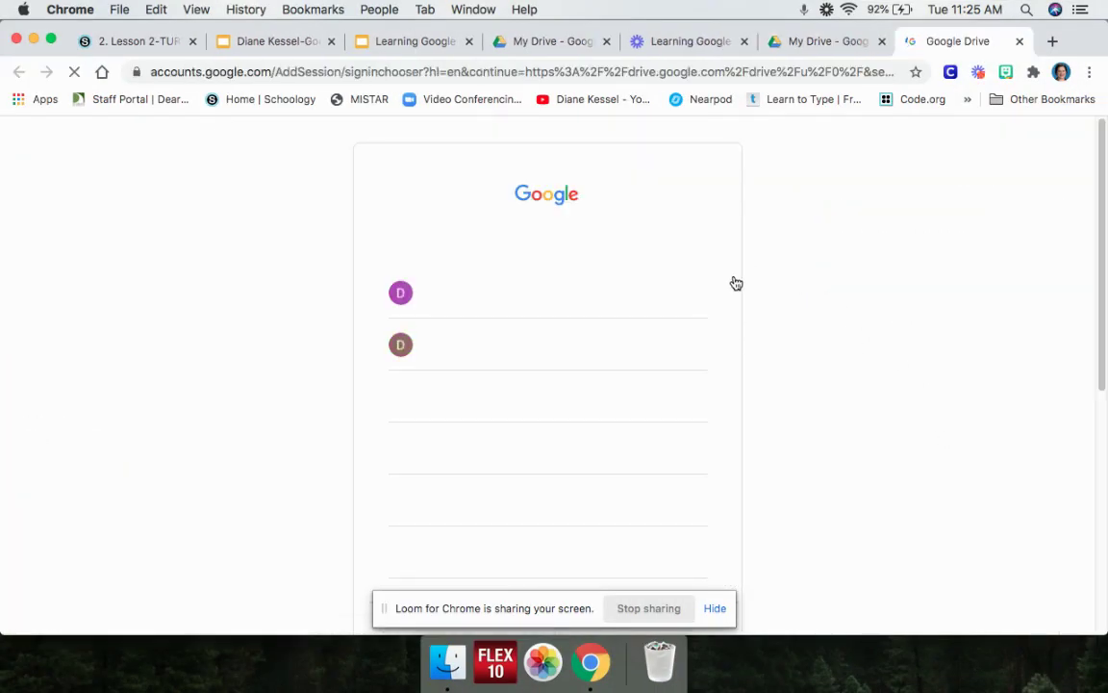
scroll(736, 282, "down", 5)
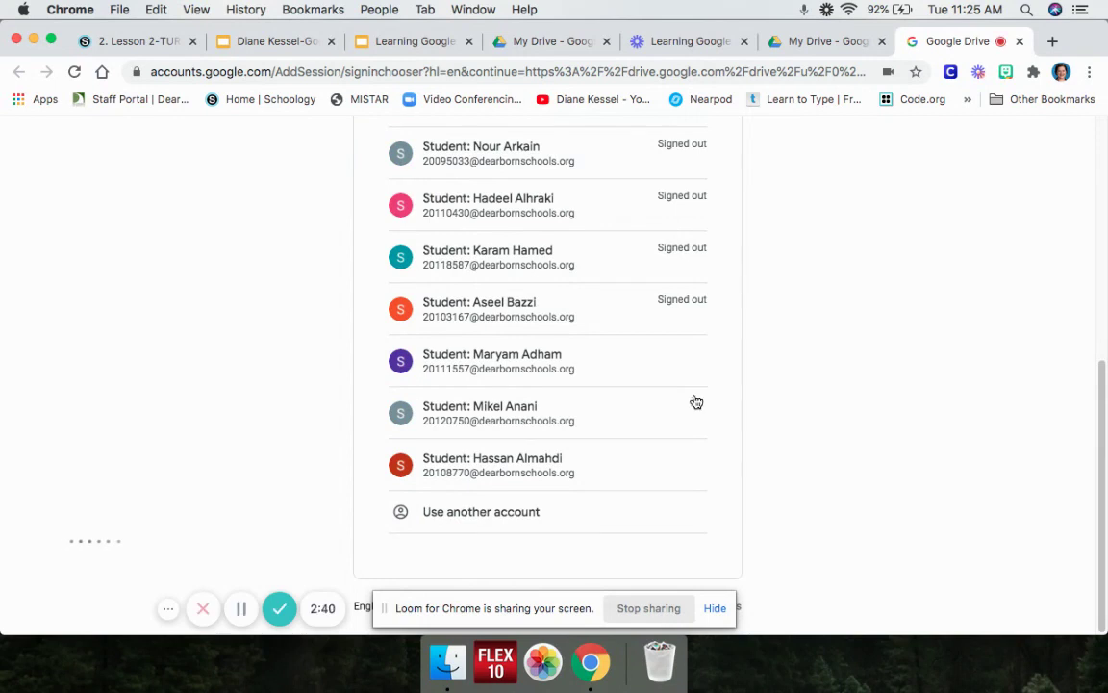
left_click(513, 468)
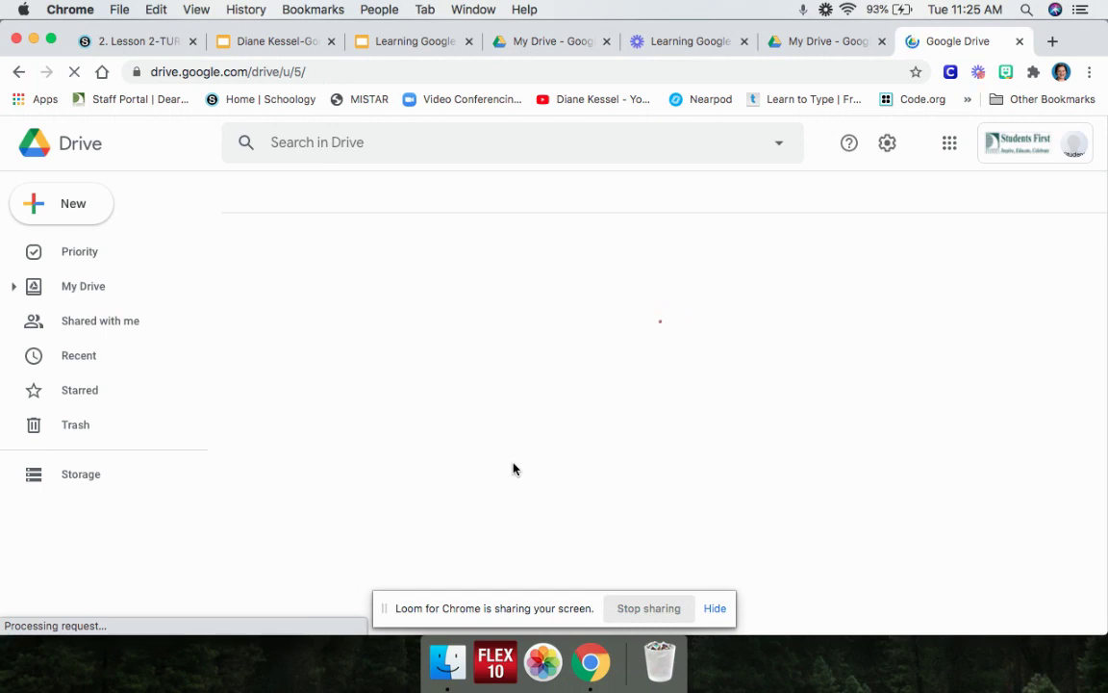
Close the extra tab, dismiss the trash notice, search 'lesson 1' and open Google Slides Lesson 1
left_click(604, 41)
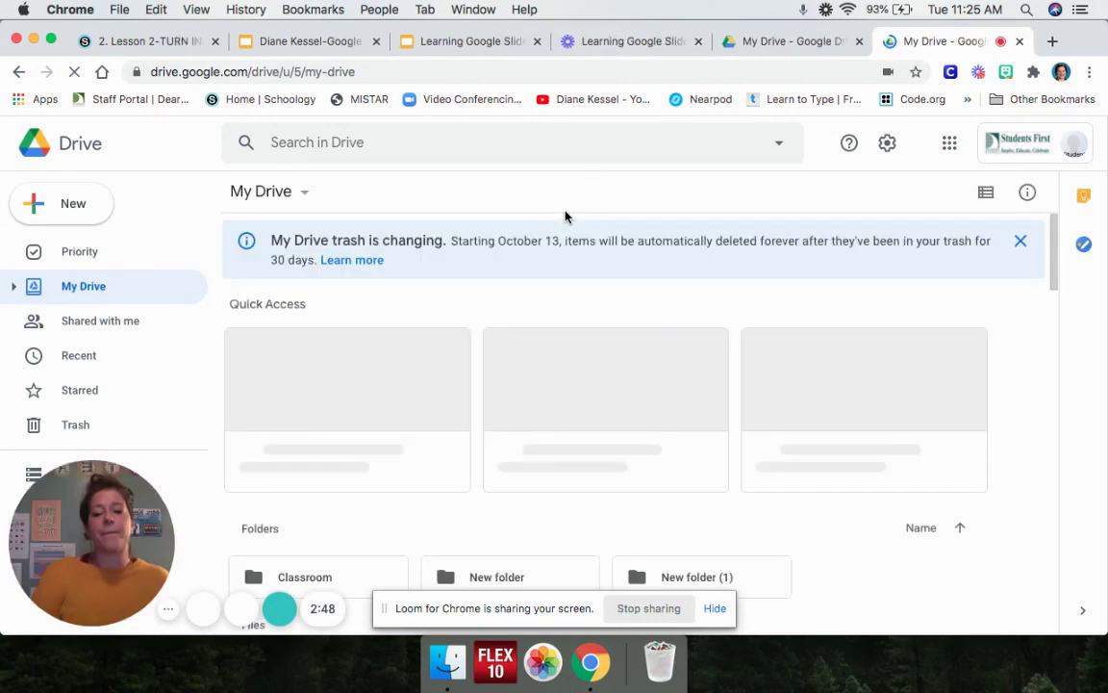
left_click(1021, 242)
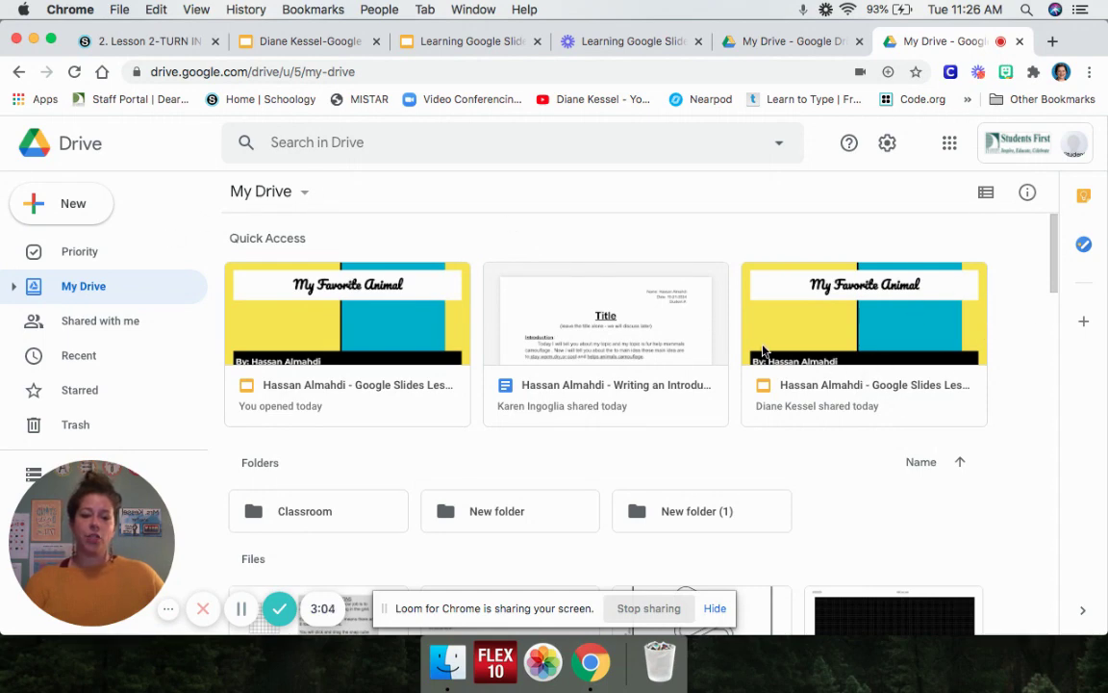
left_click(348, 144)
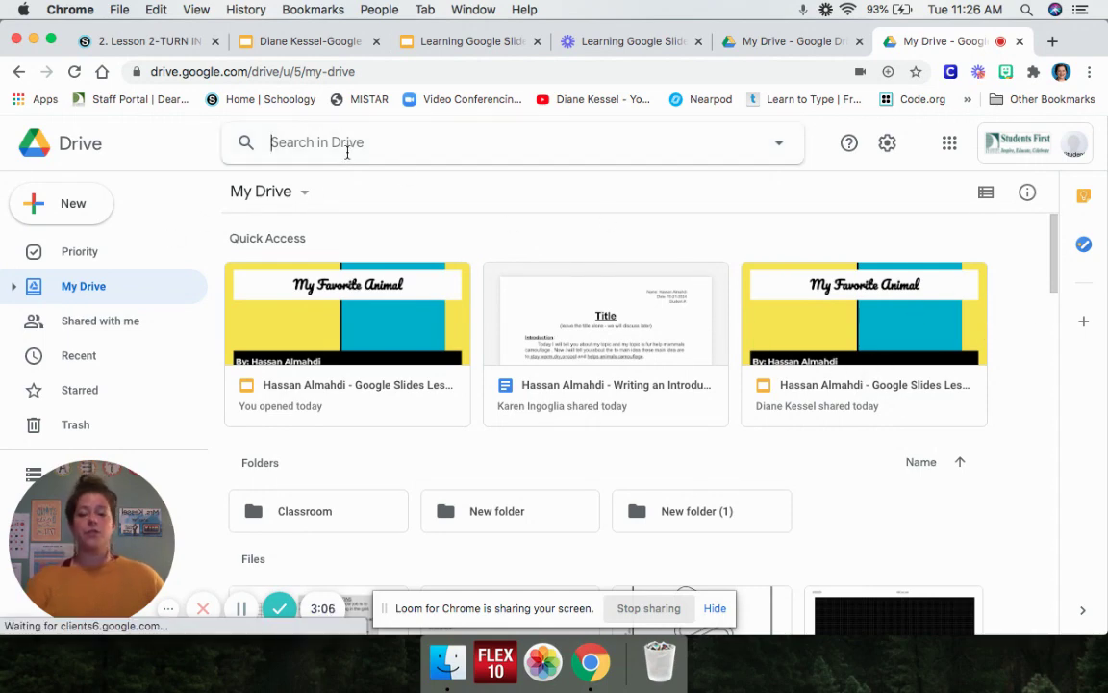
type("l")
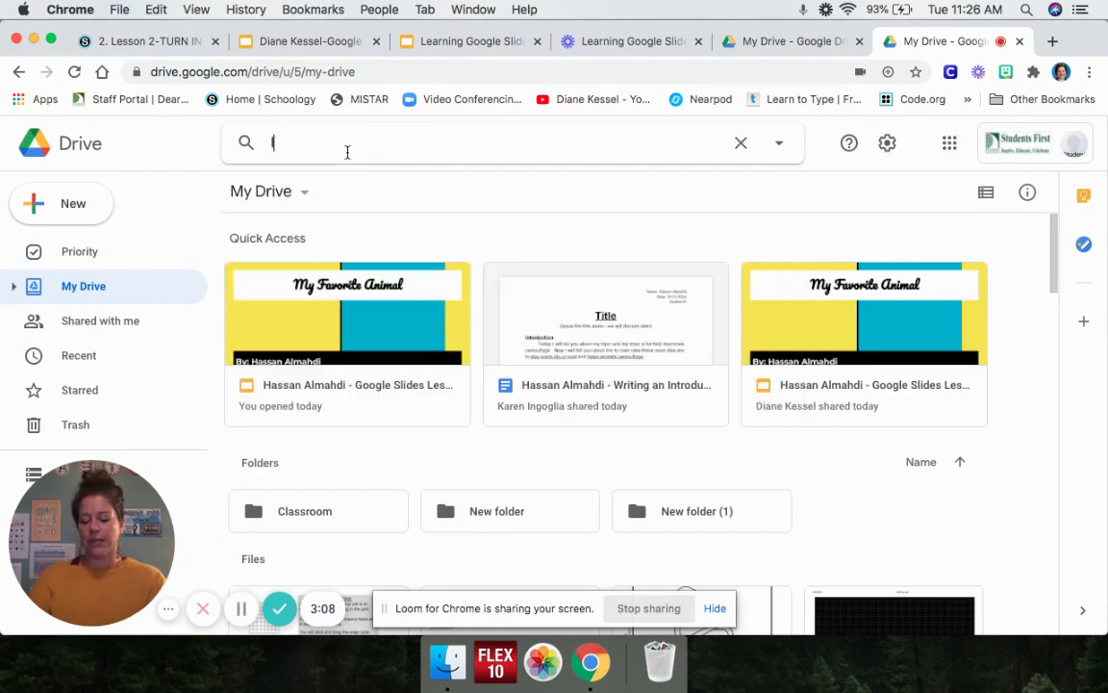
type("esson 1")
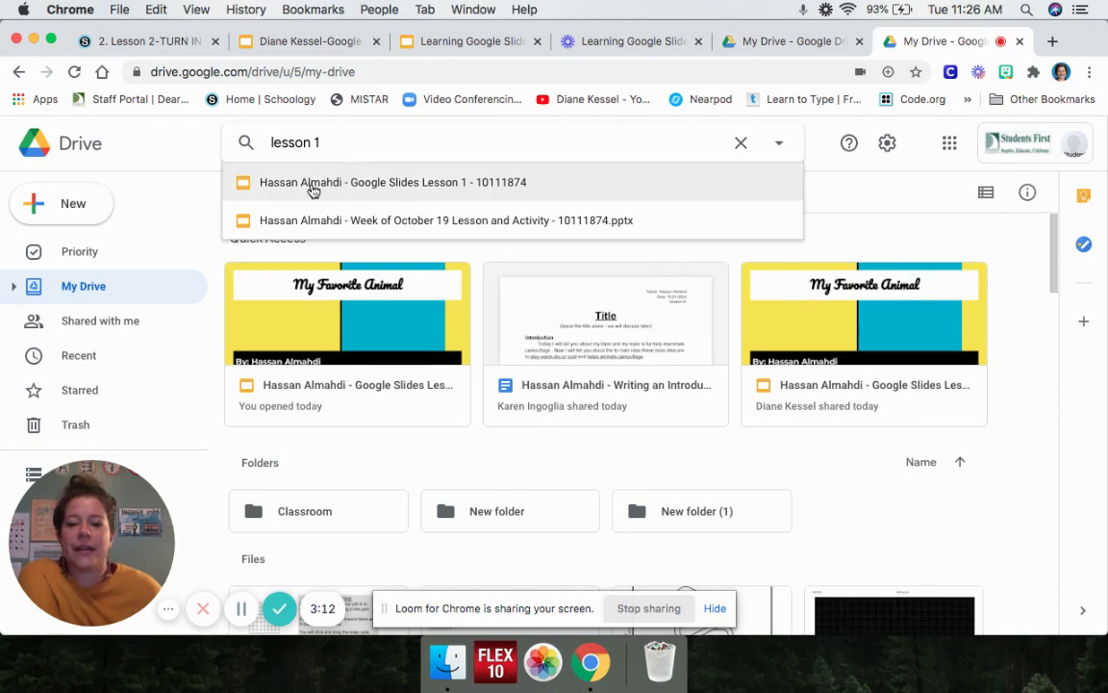
left_click(448, 188)
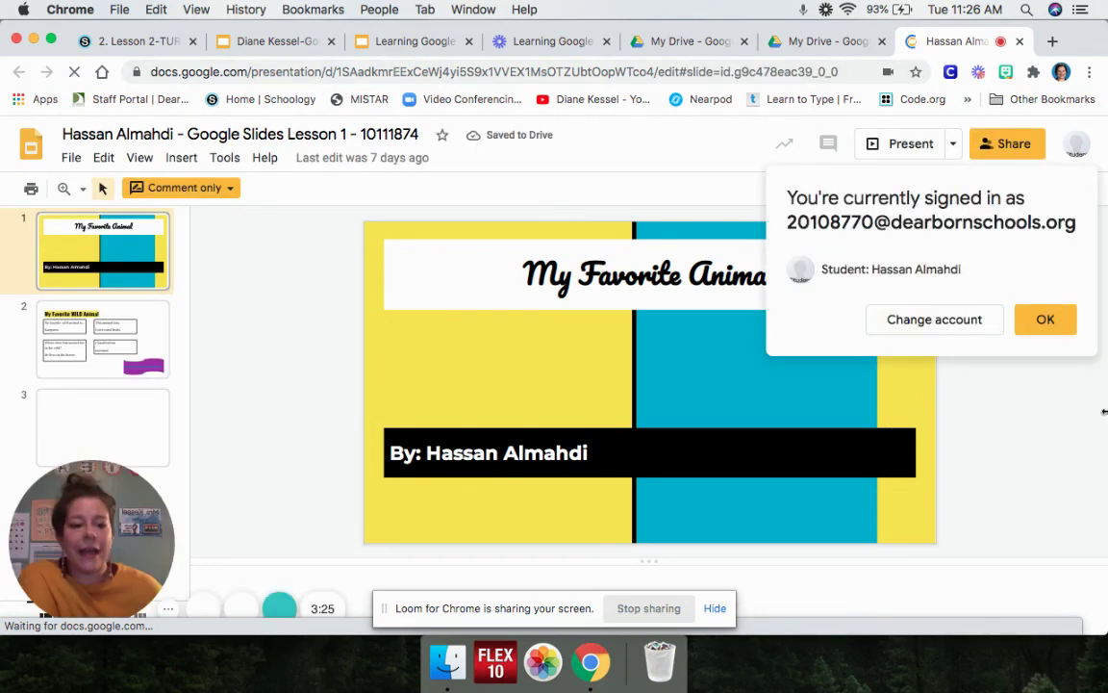
In the Lesson 2 deck, move the first three review skills below 'Type in a textbox', then return
left_click(1046, 320)
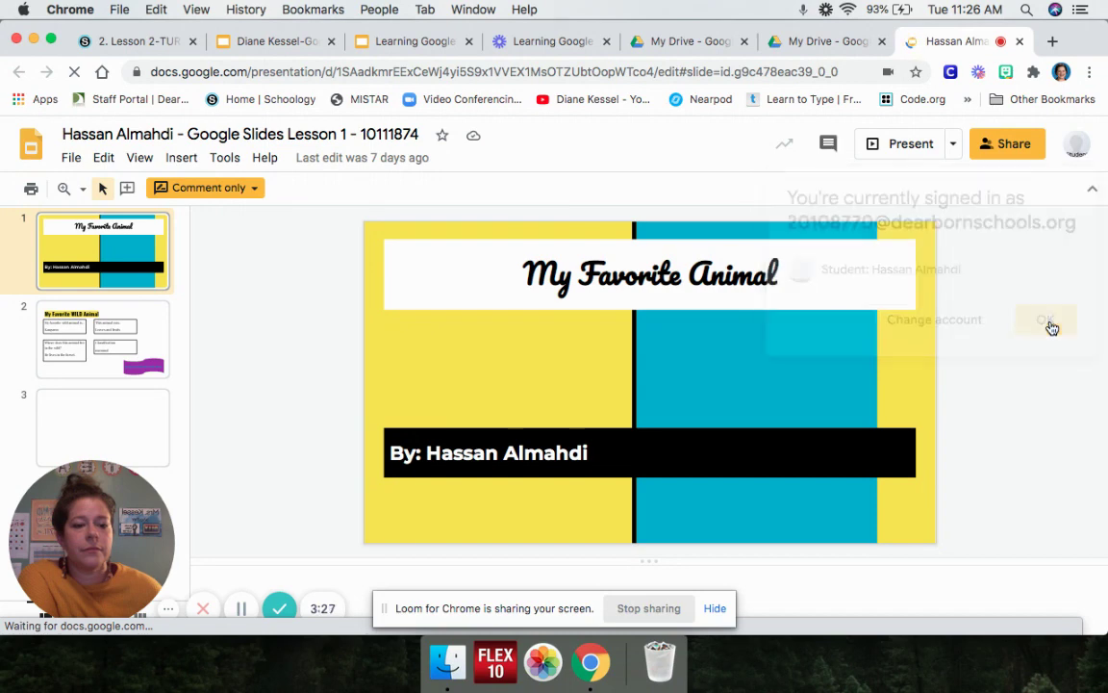
left_click(409, 41)
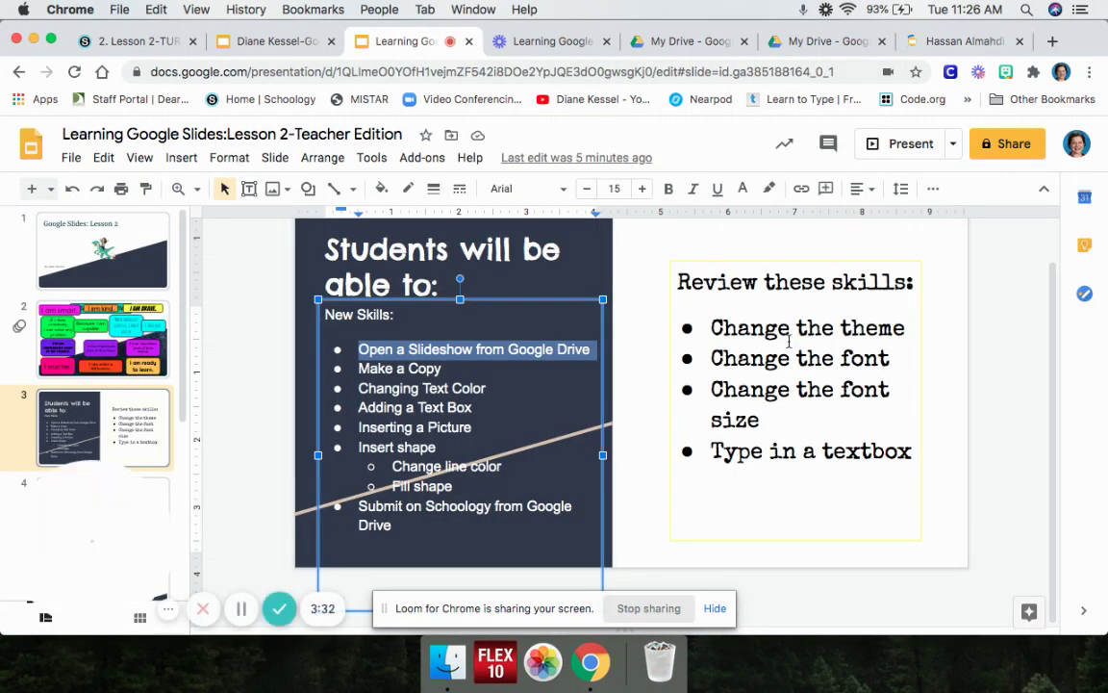
left_click_drag(712, 325, 889, 416)
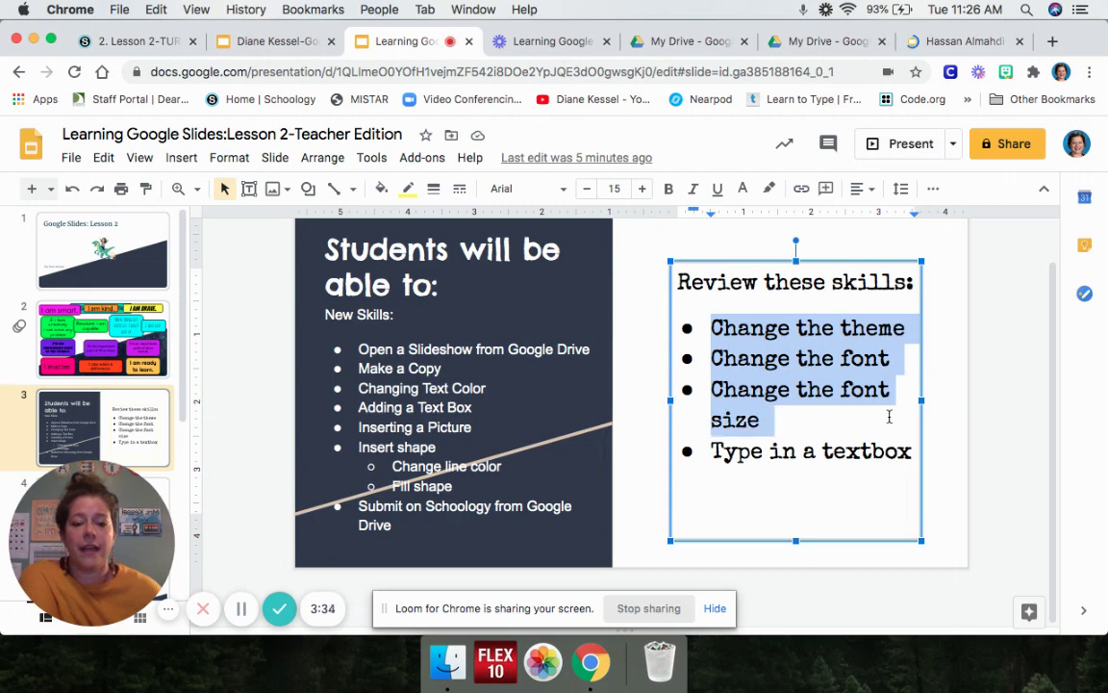
left_click(890, 519)
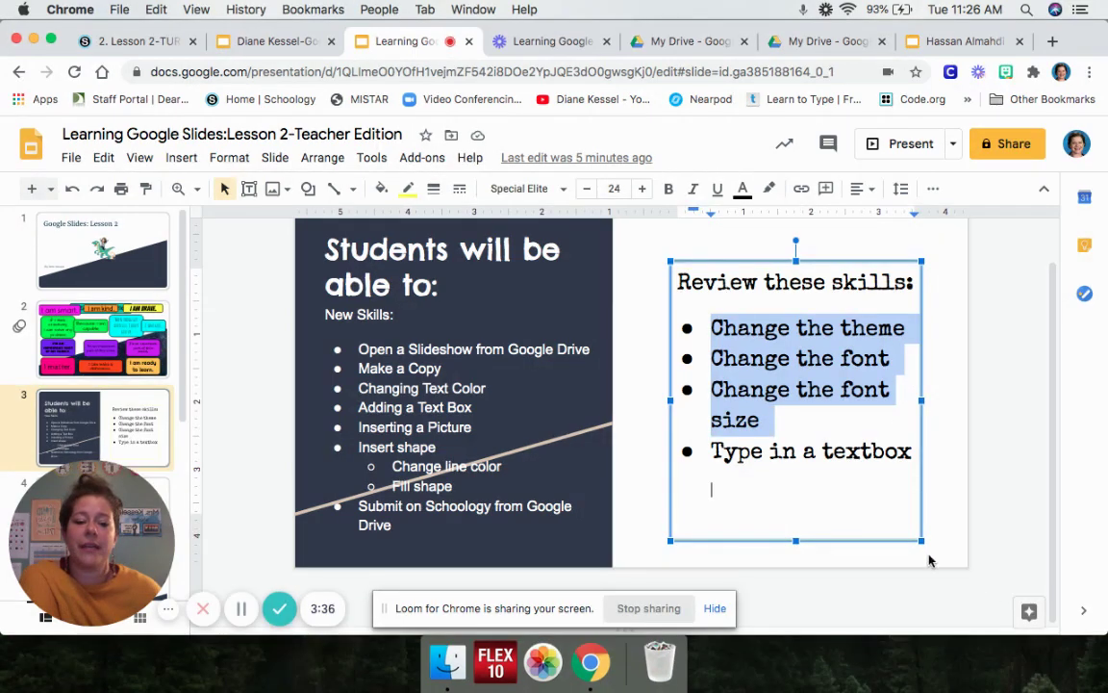
left_click(959, 43)
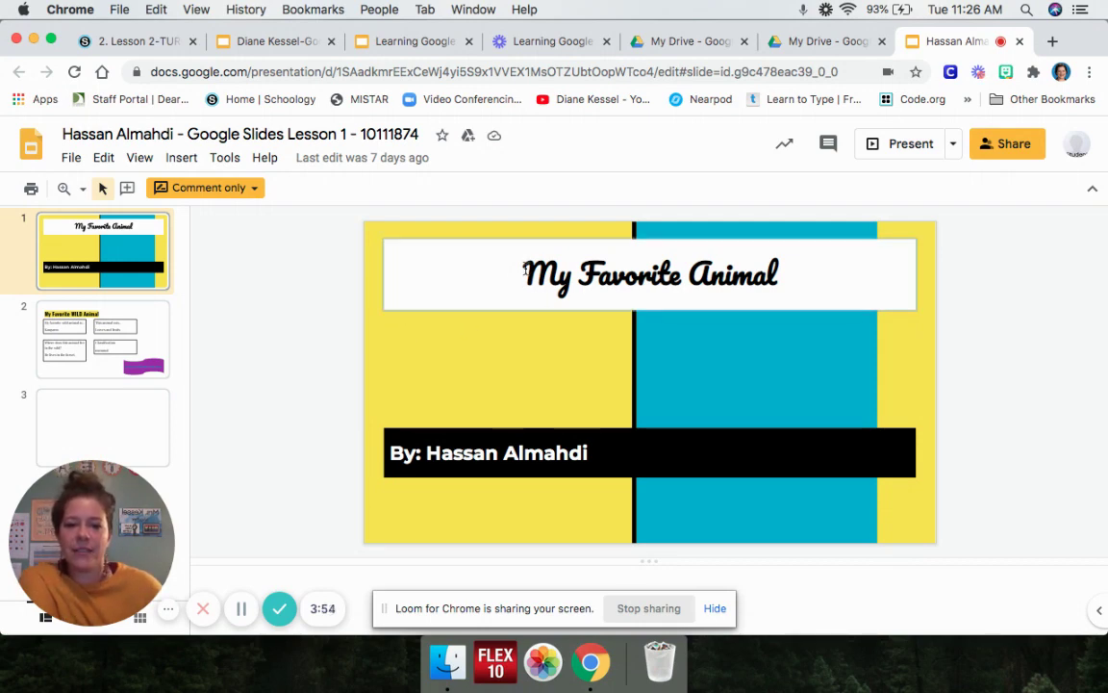
Check the 'My Favorite Animal' title and slide 2's Kangaroo, diet, classification and habitat answers, then slide 3
left_click_drag(533, 267, 847, 288)
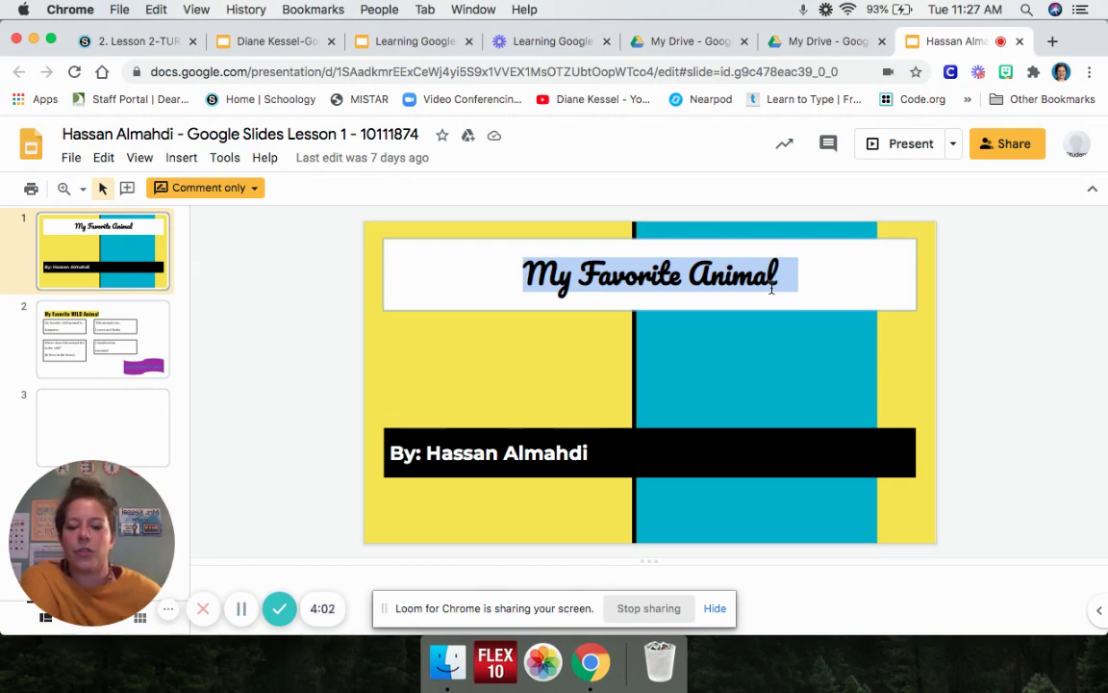
left_click(119, 348)
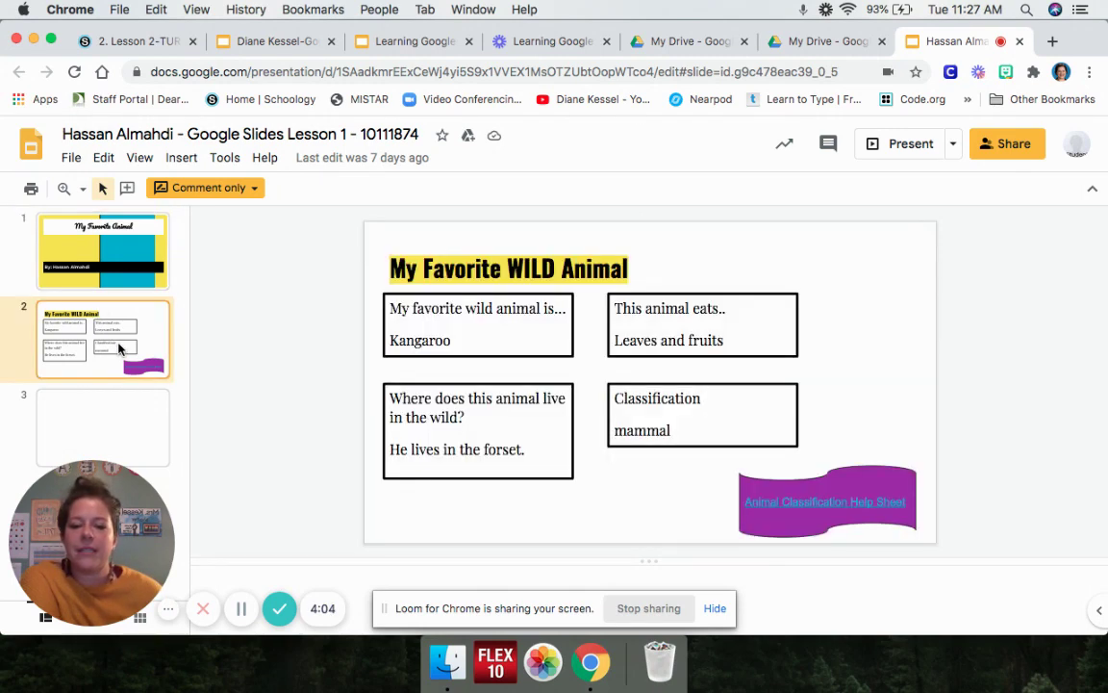
left_click(566, 338)
left_click(638, 345)
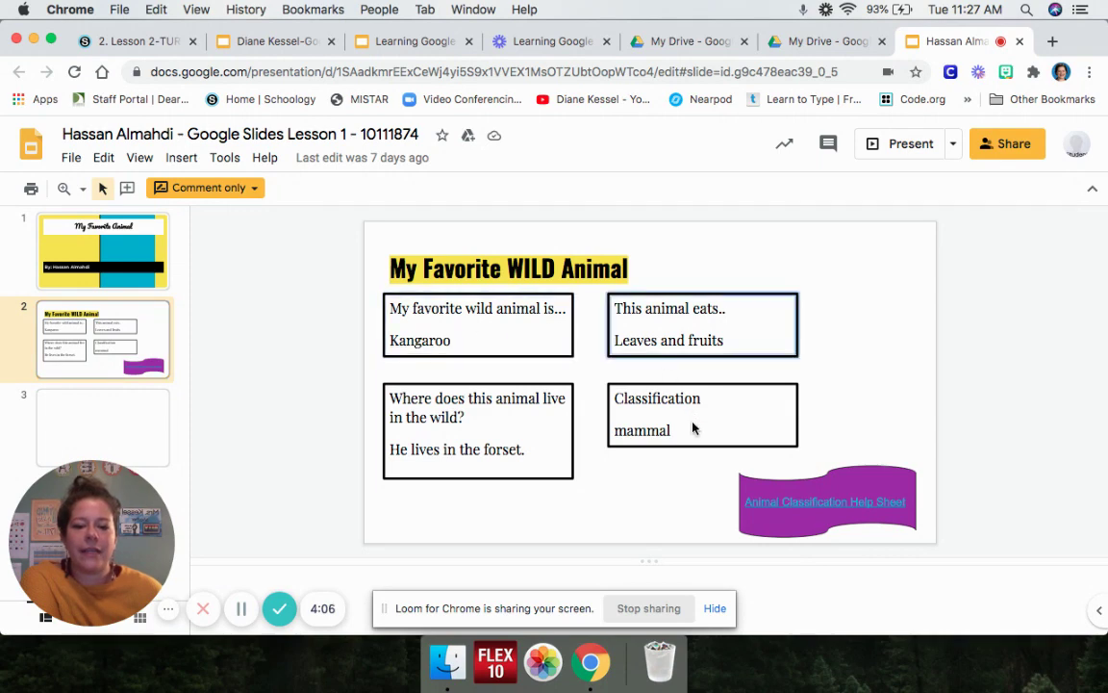
left_click(672, 433)
left_click(534, 450)
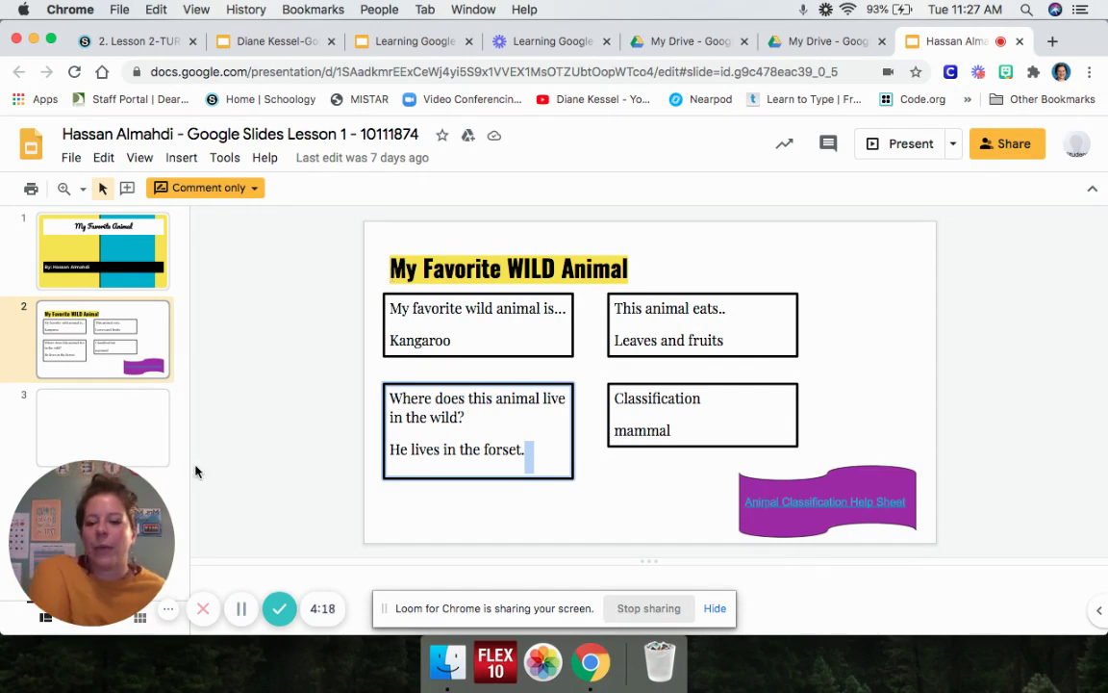
left_click(135, 452)
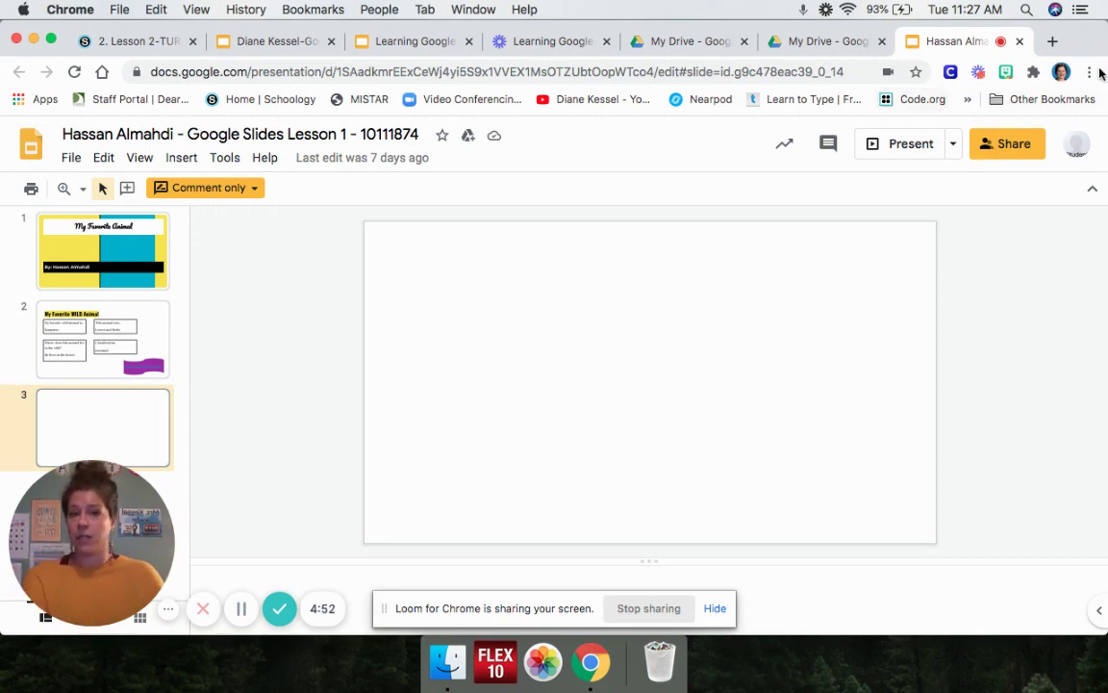
Snap Chrome to the left half and drag the Slides tab into its own right-side window
key("ctrl+alt+Left")
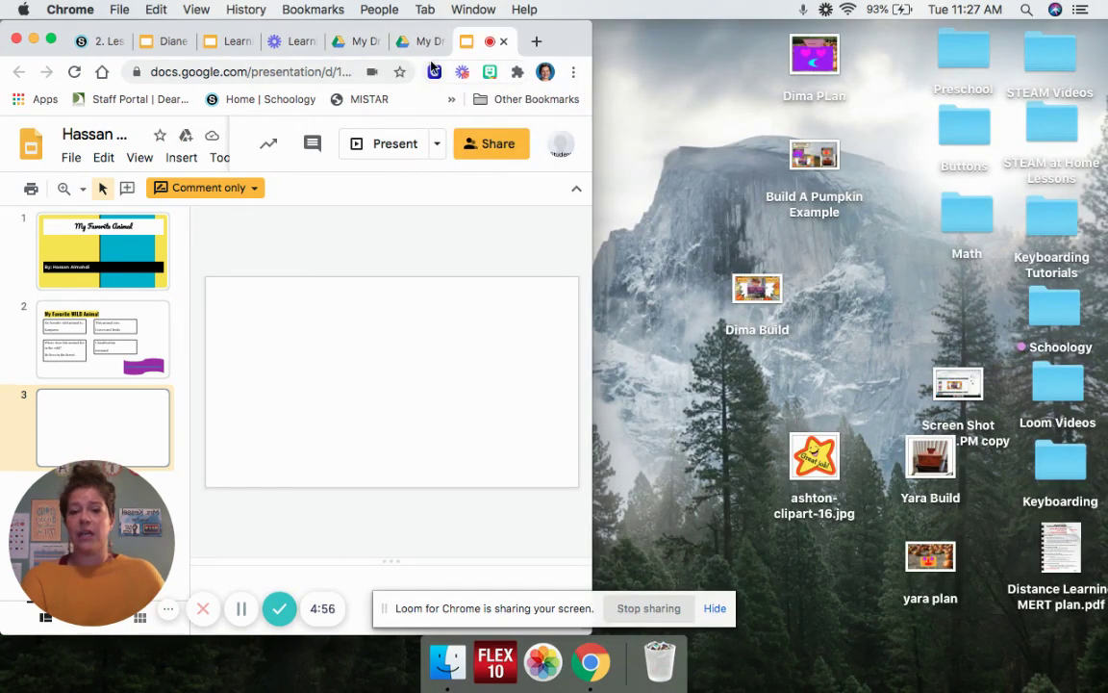
left_click_drag(462, 41, 1068, 43)
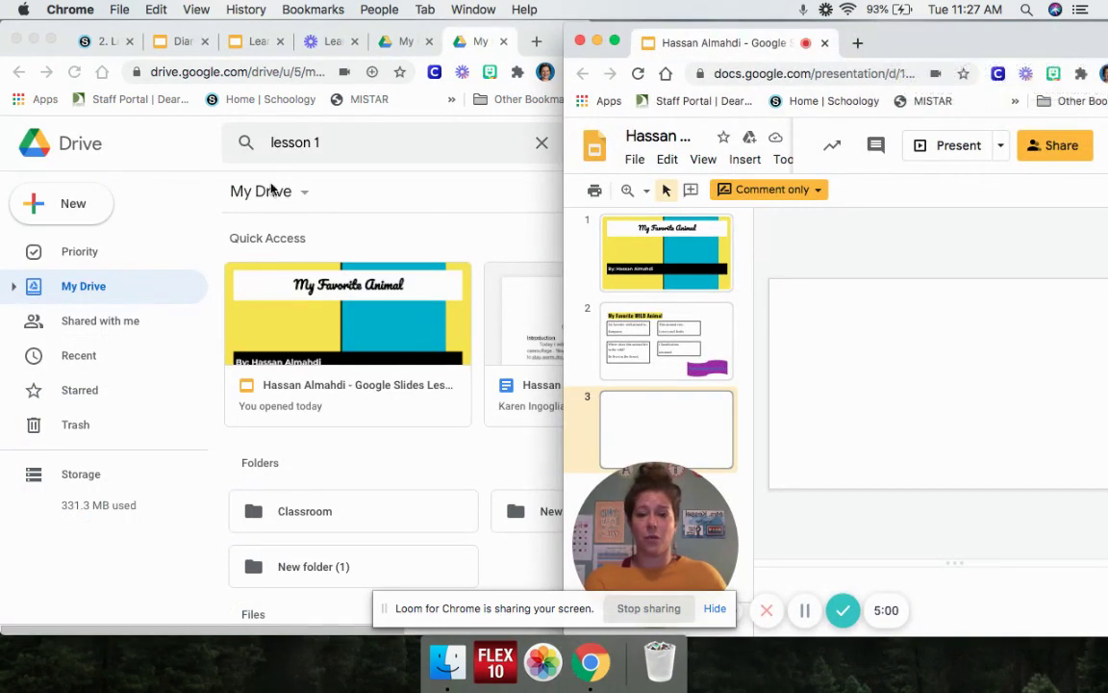